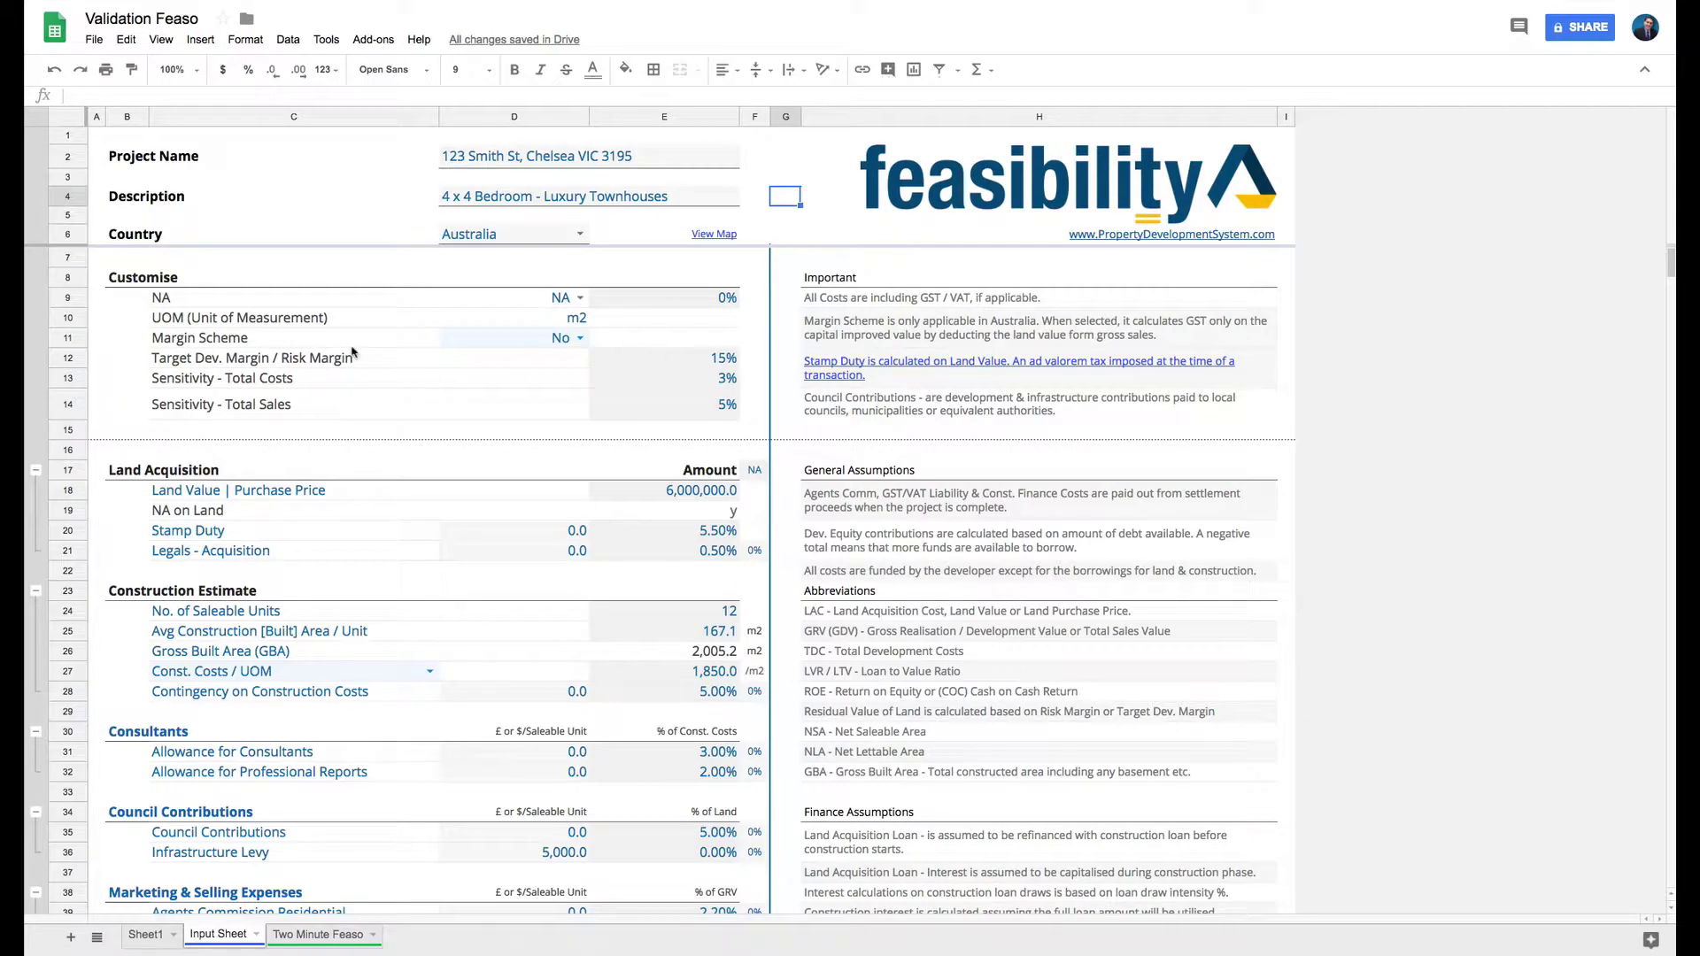
Zoom in and review the Input Sheet's Country, Sensitivity, Margin Scheme and Description values.
{"action": "left_click", "coordinate": [483, 236]}
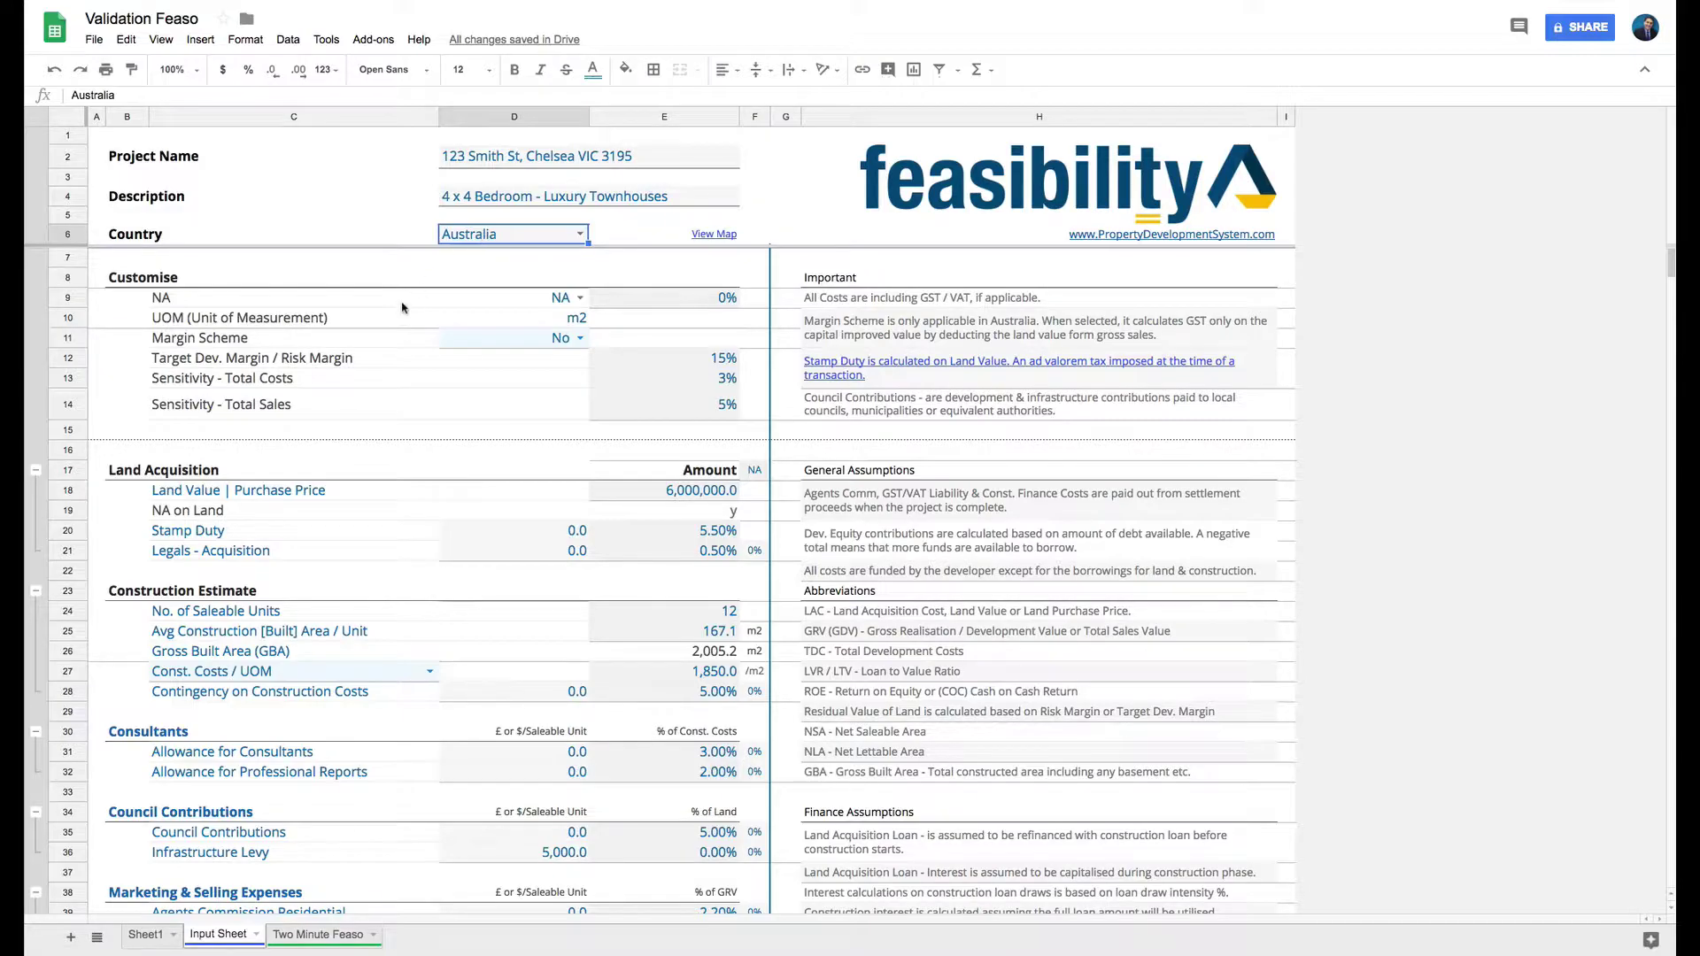
{"action": "left_click", "coordinate": [438, 394]}
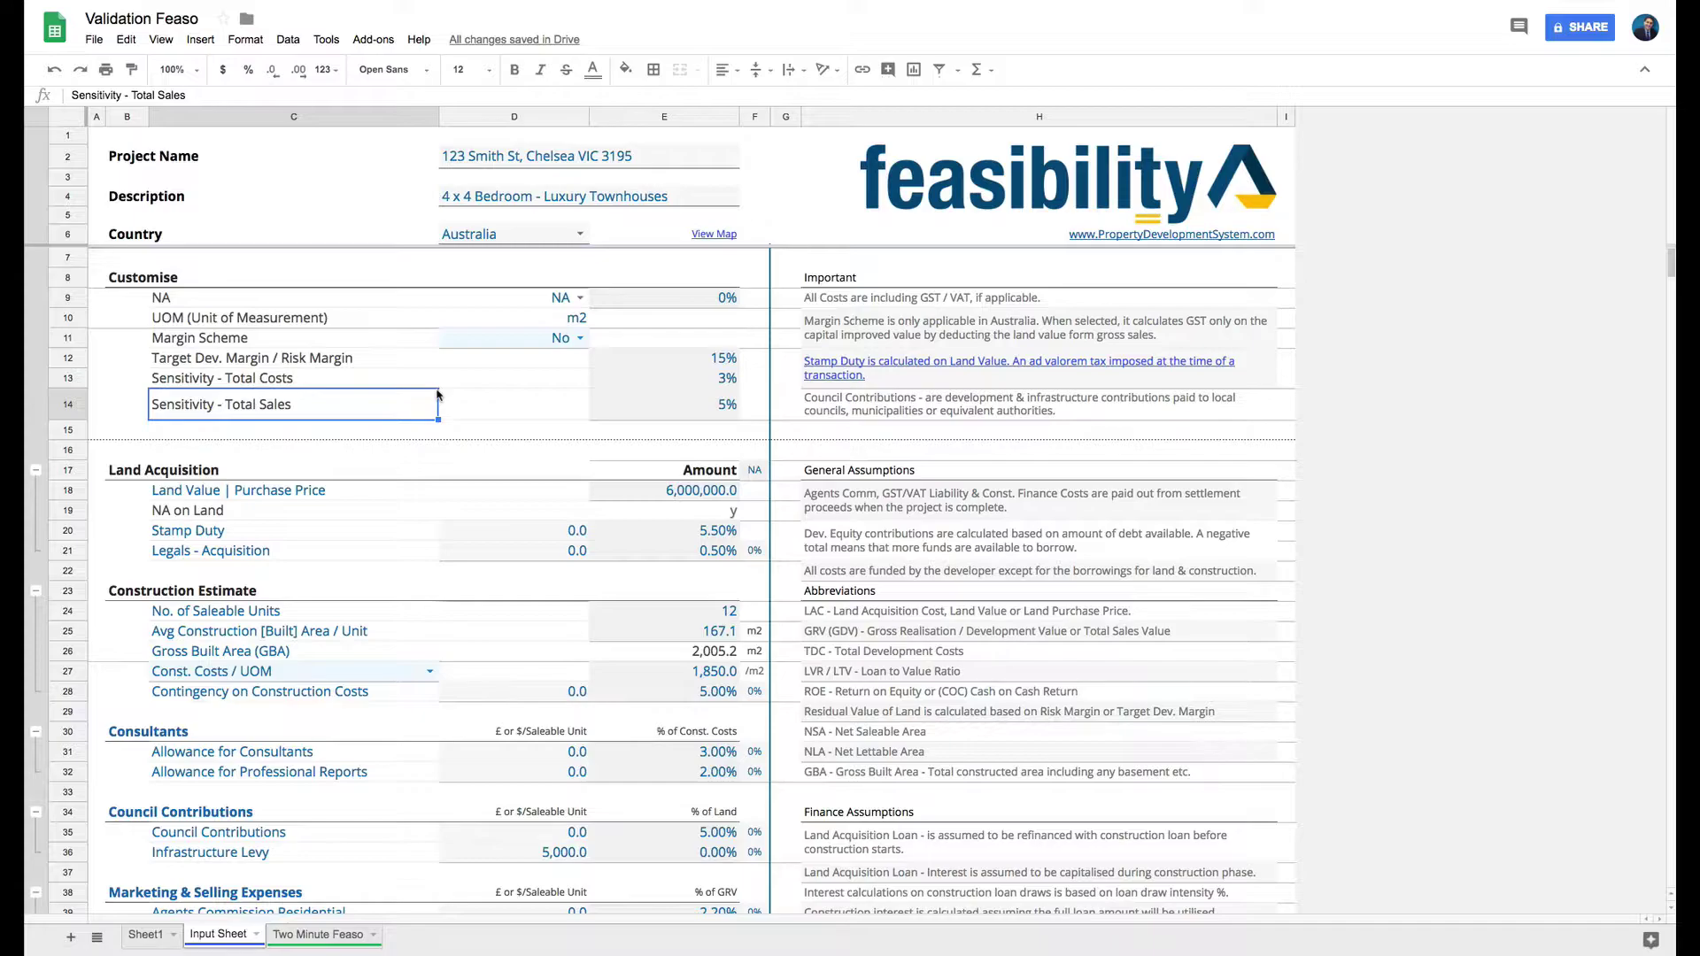
{"action": "key", "text": "ctrl+plus"}
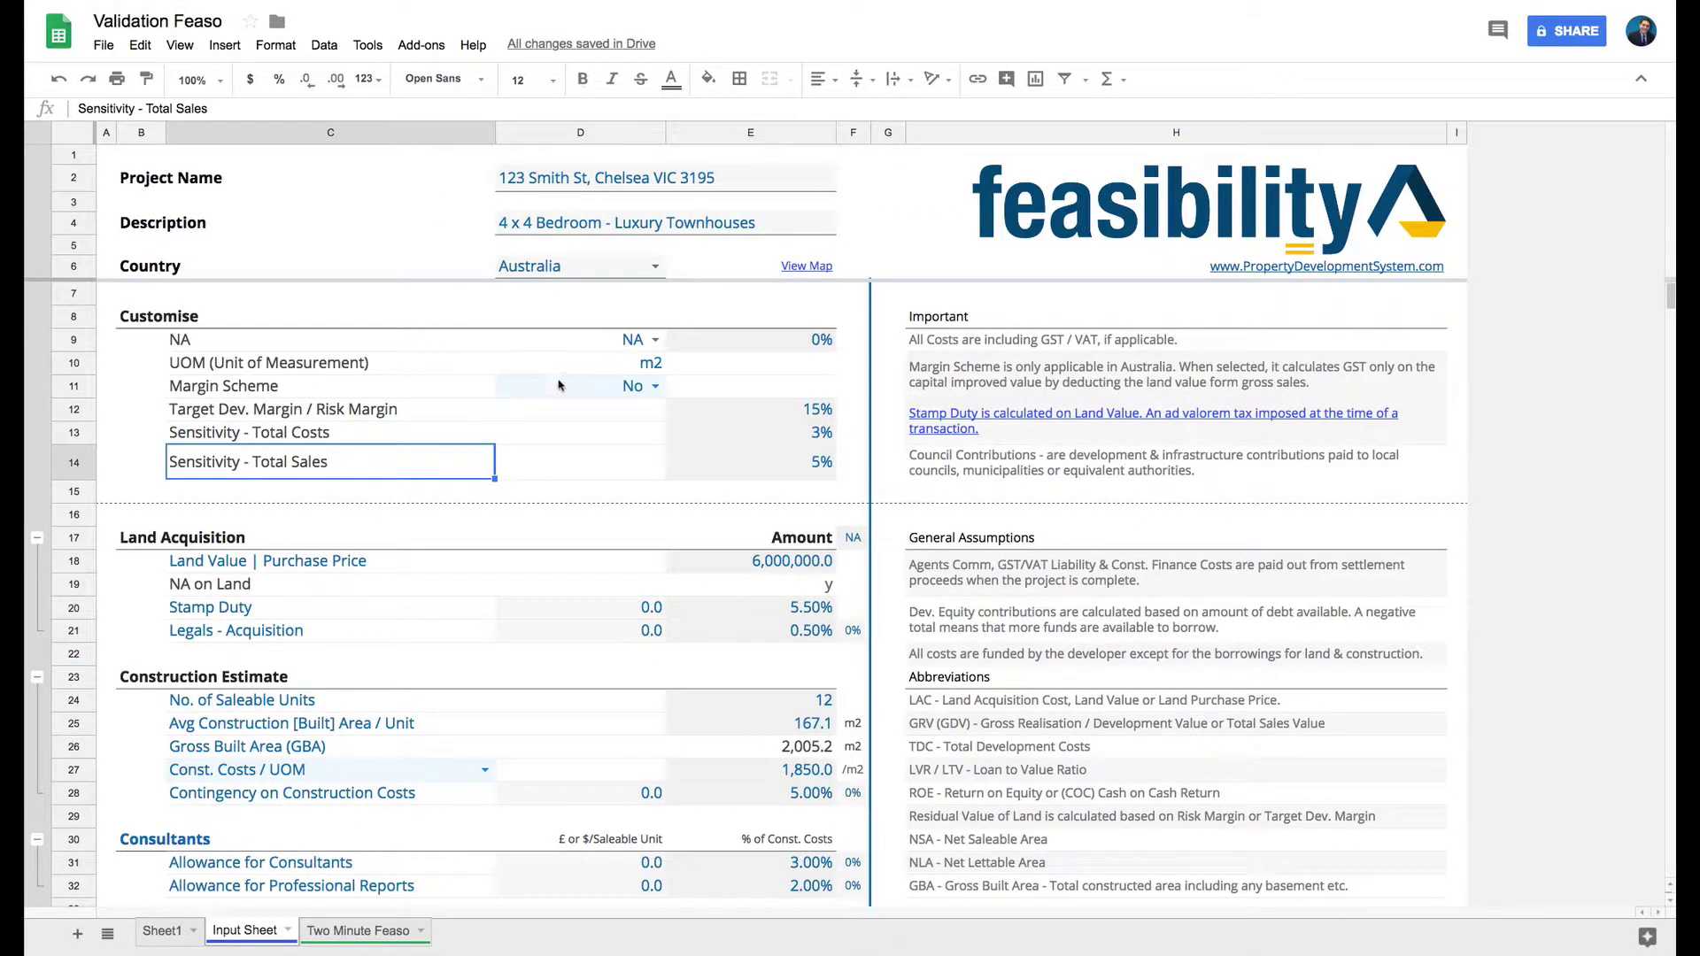
{"action": "left_click", "coordinate": [501, 394]}
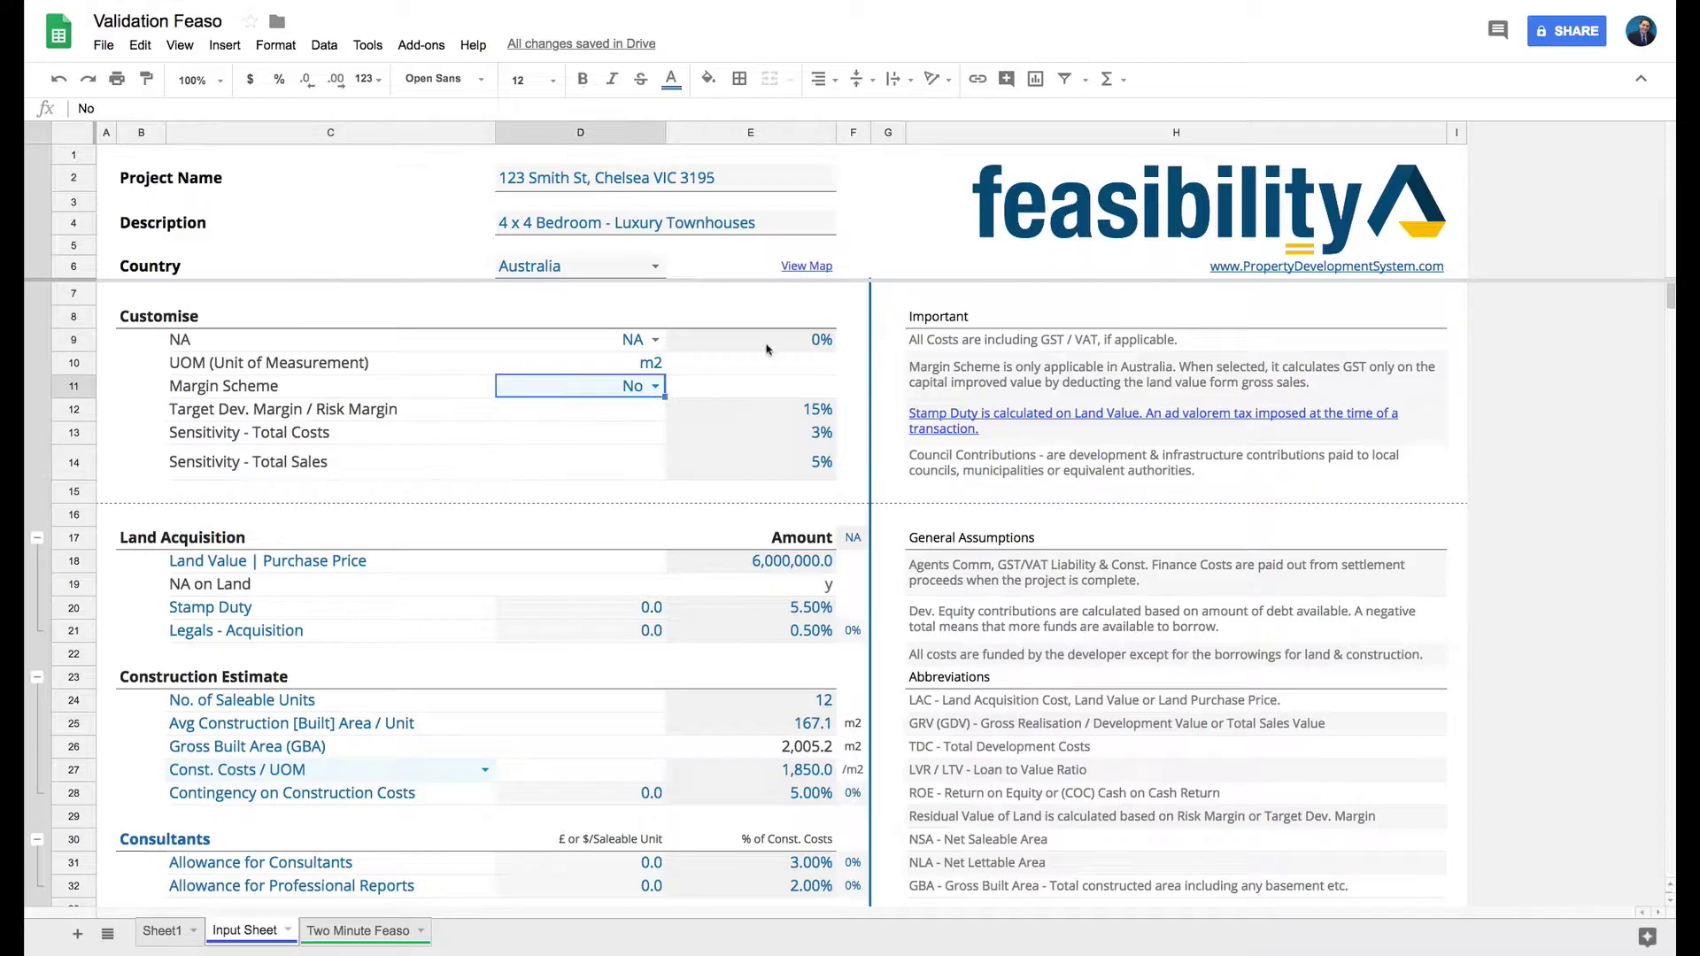
{"action": "left_click", "coordinate": [610, 227]}
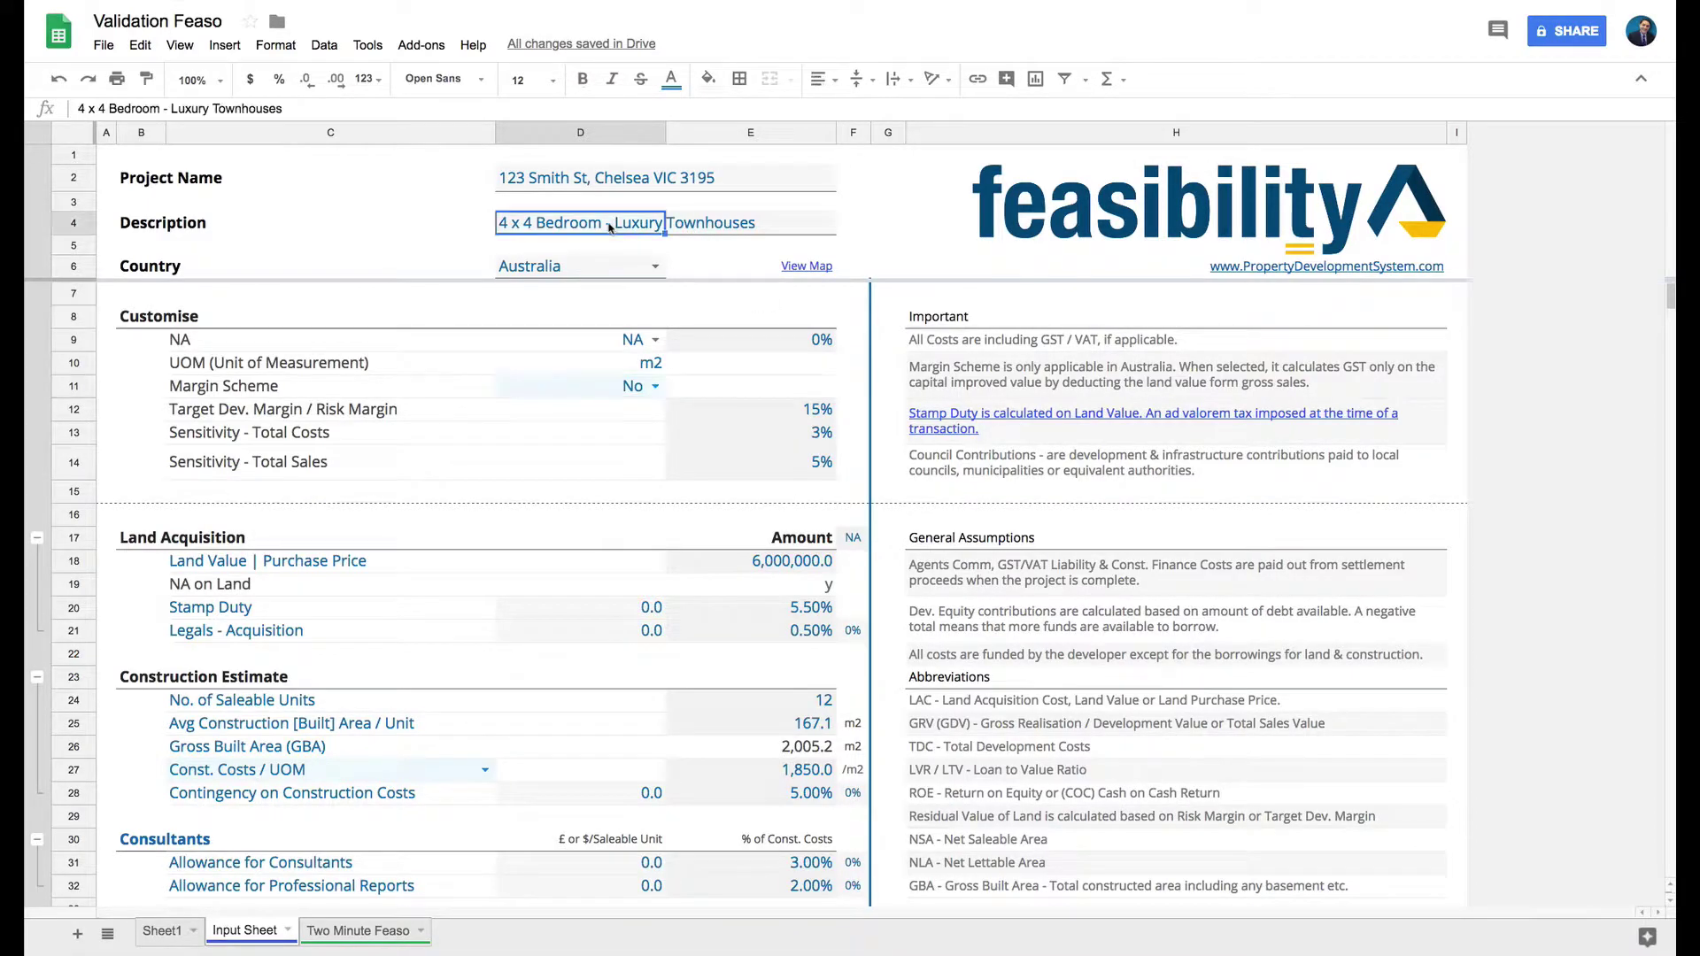
{"action": "left_click", "coordinate": [564, 266]}
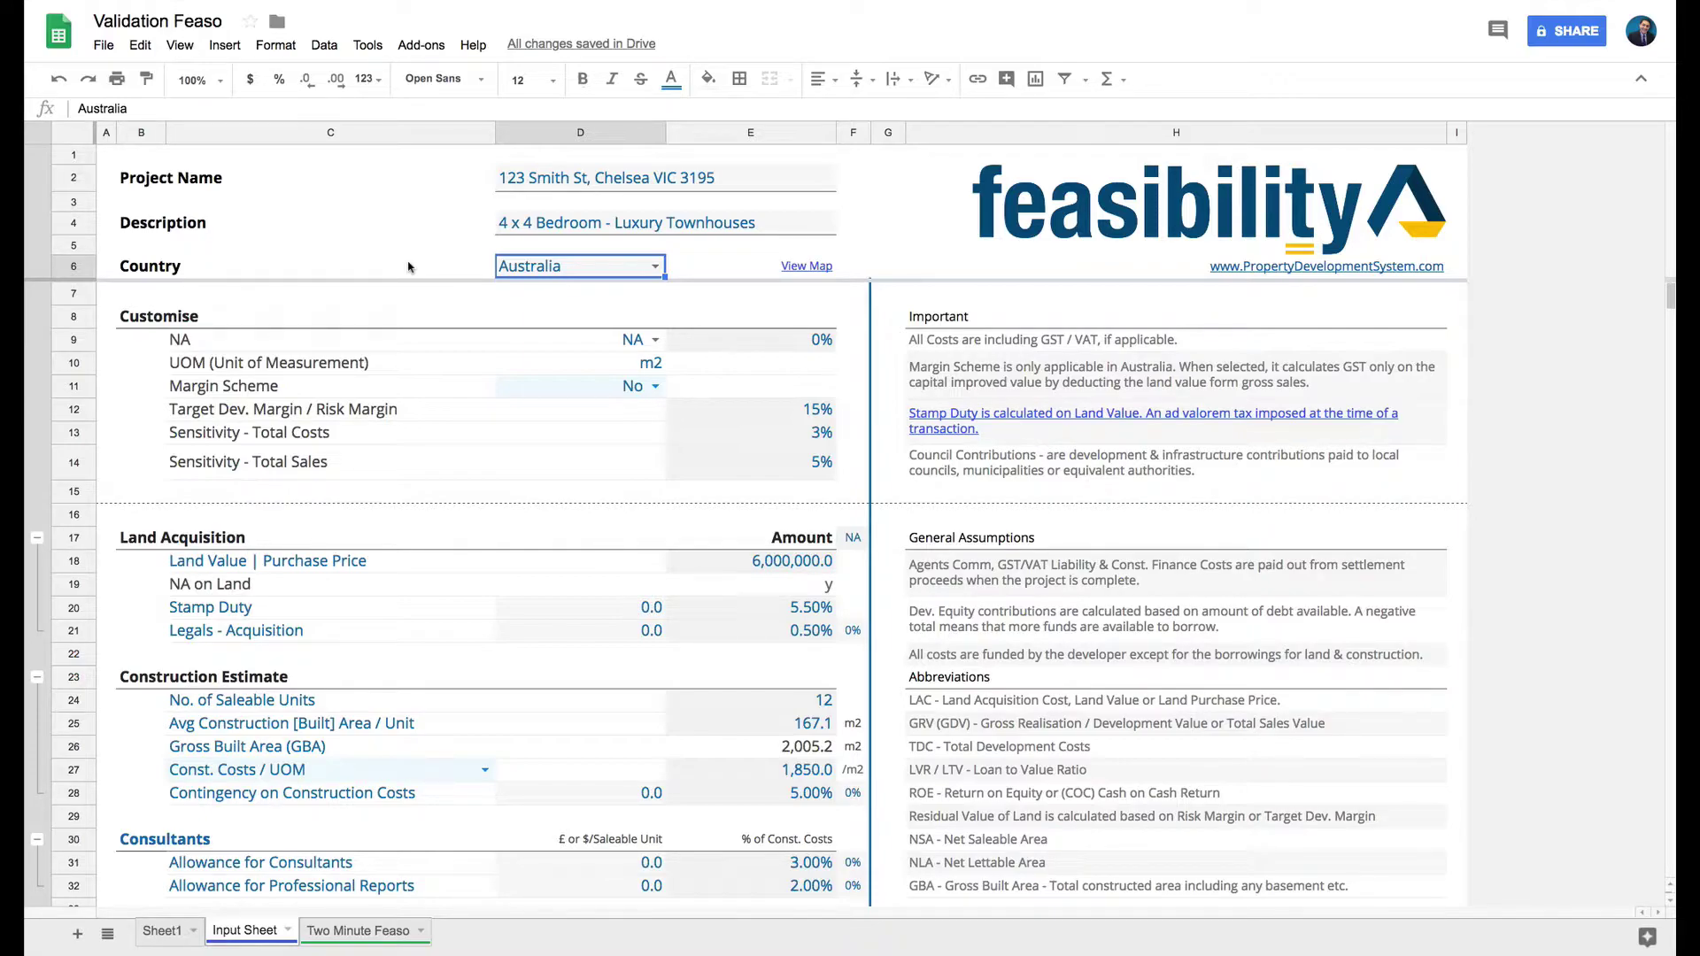
Delete the Input Sheet tab.
{"action": "left_click", "coordinate": [188, 183]}
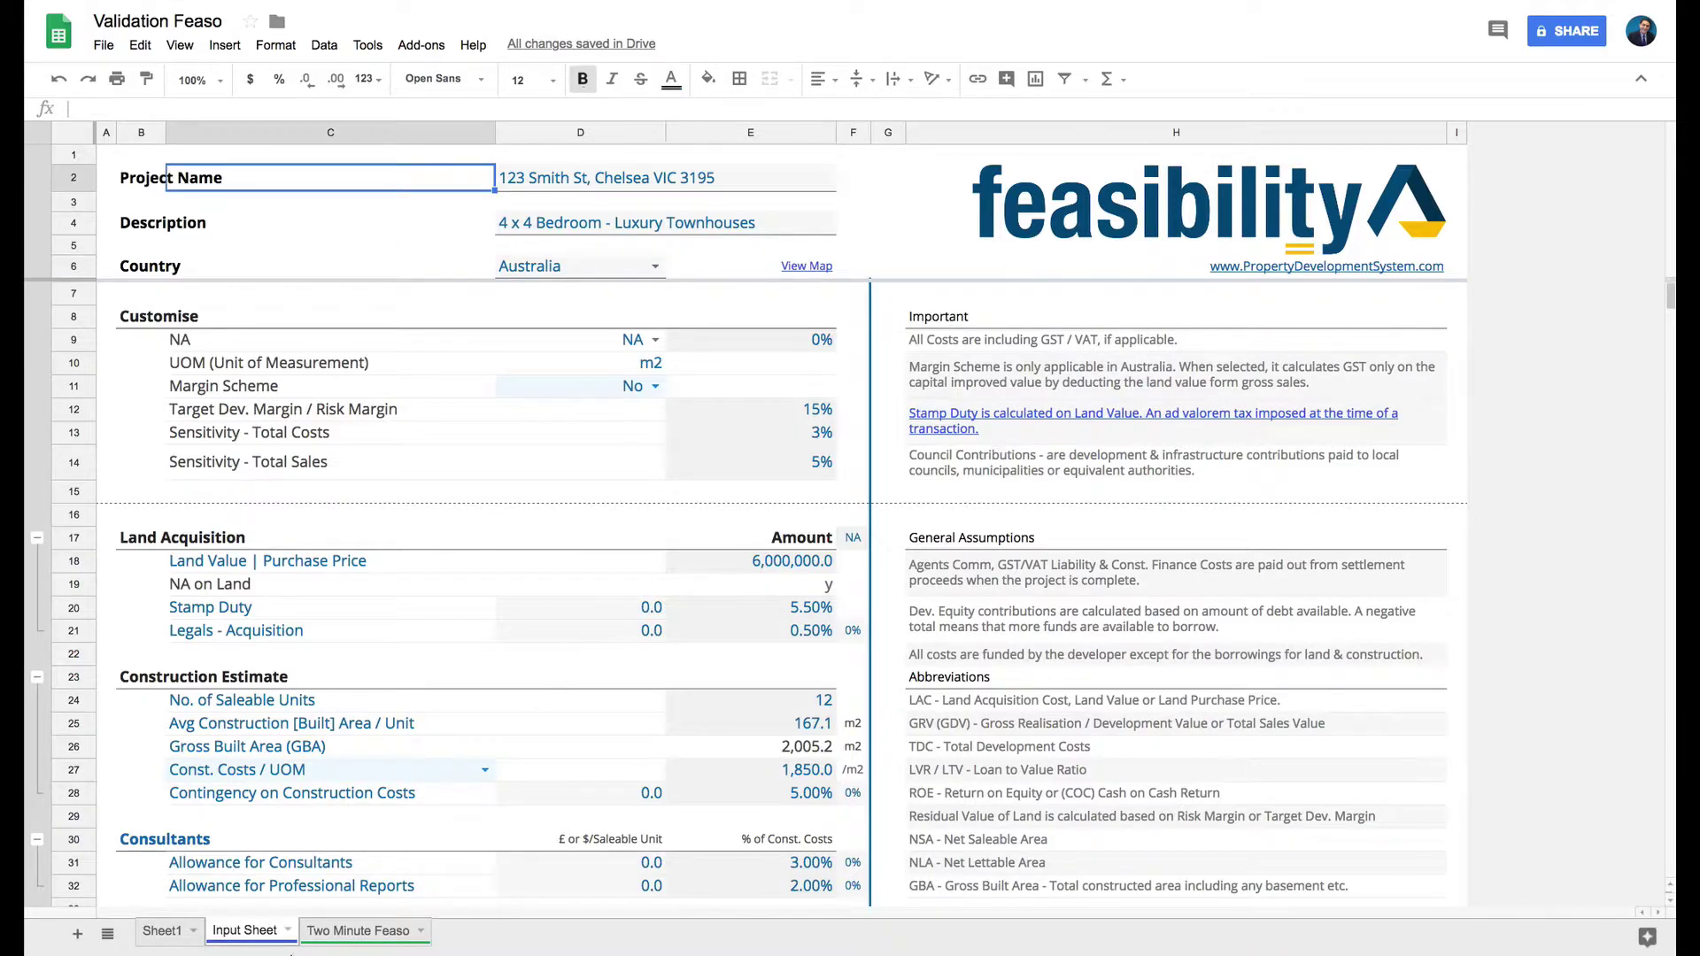
{"action": "left_click", "coordinate": [288, 930]}
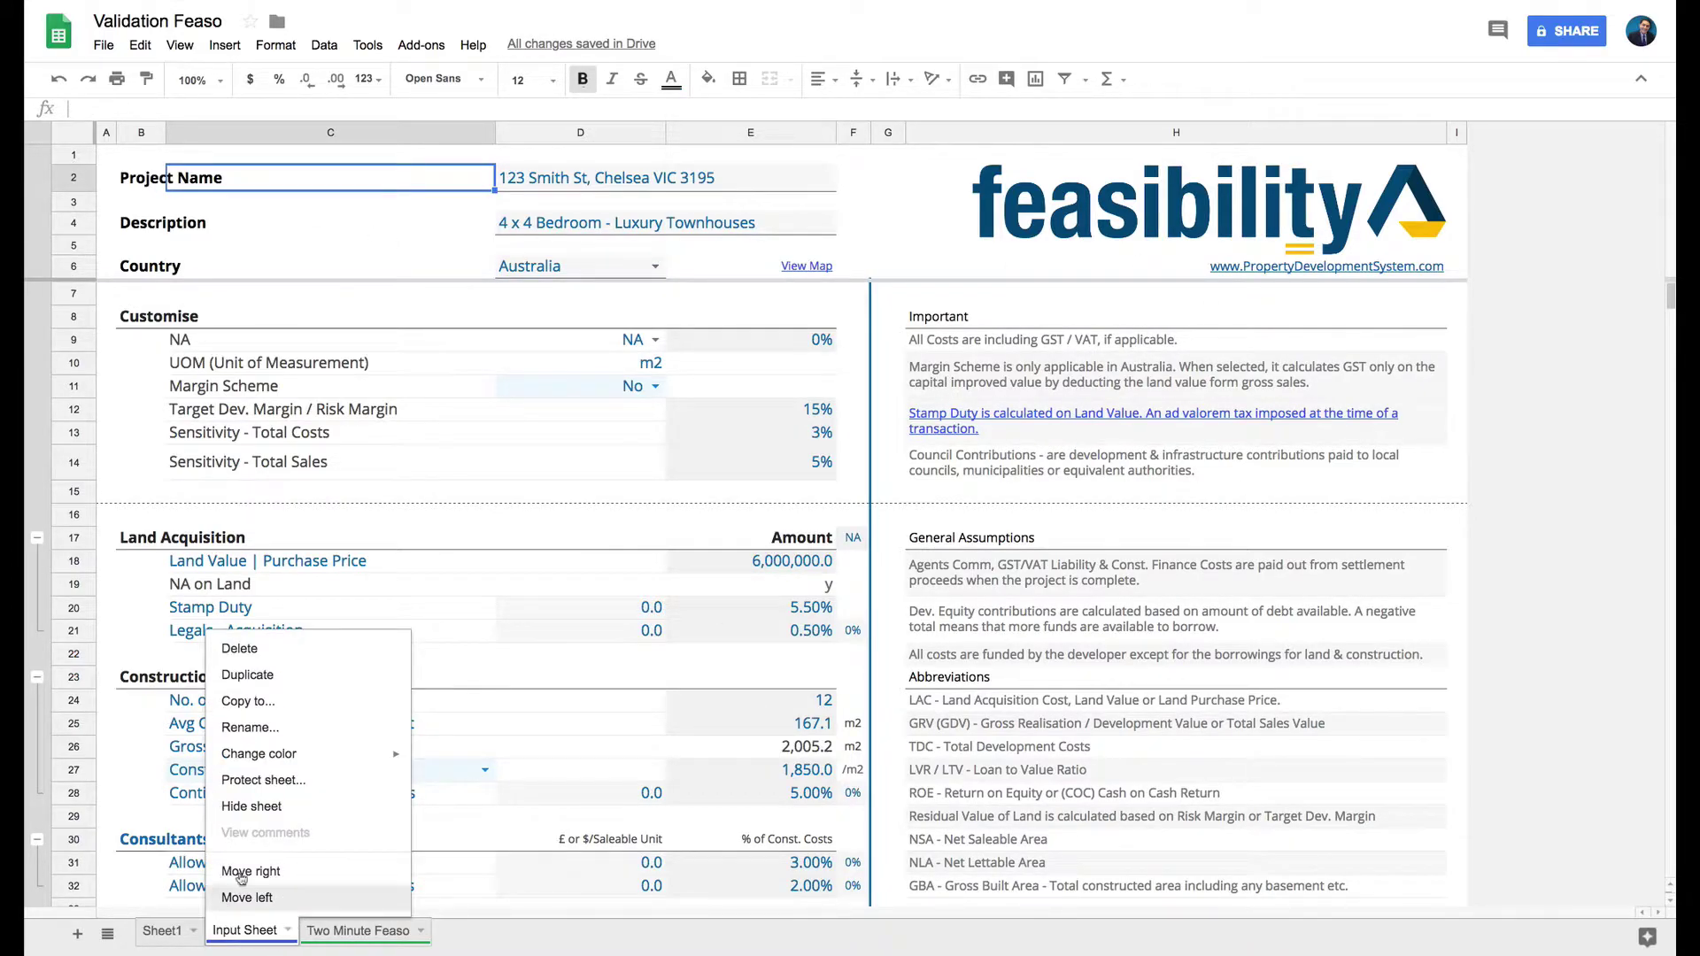
{"action": "left_click", "coordinate": [266, 655]}
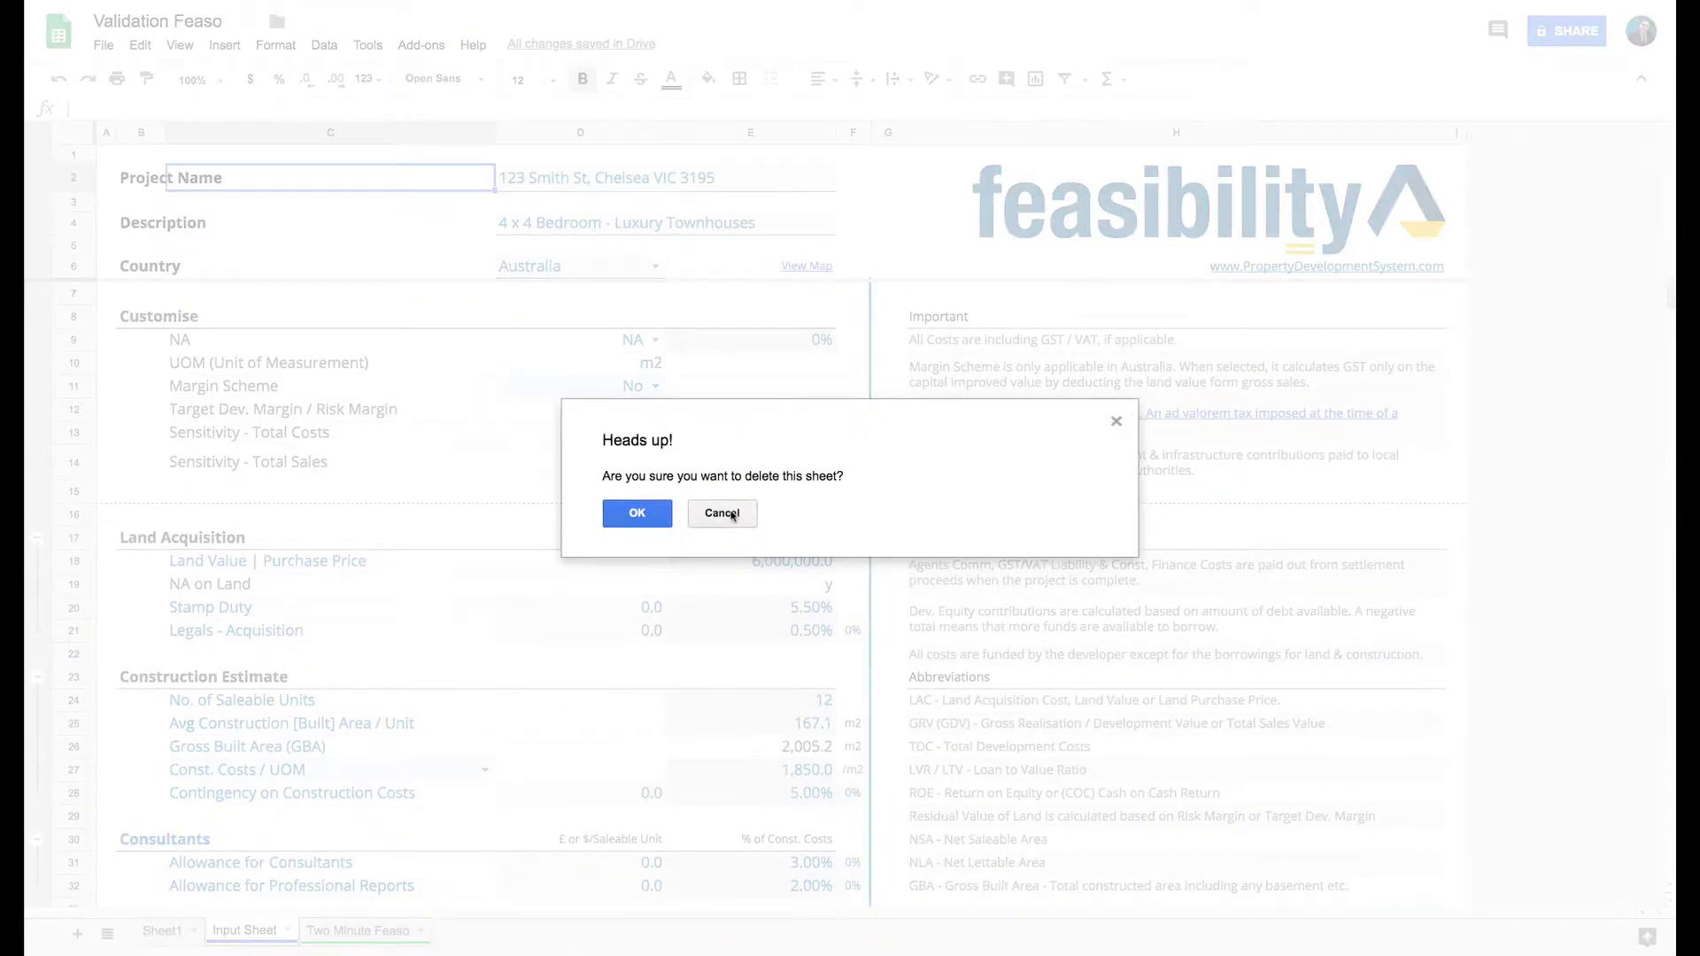
{"action": "left_click", "coordinate": [662, 513]}
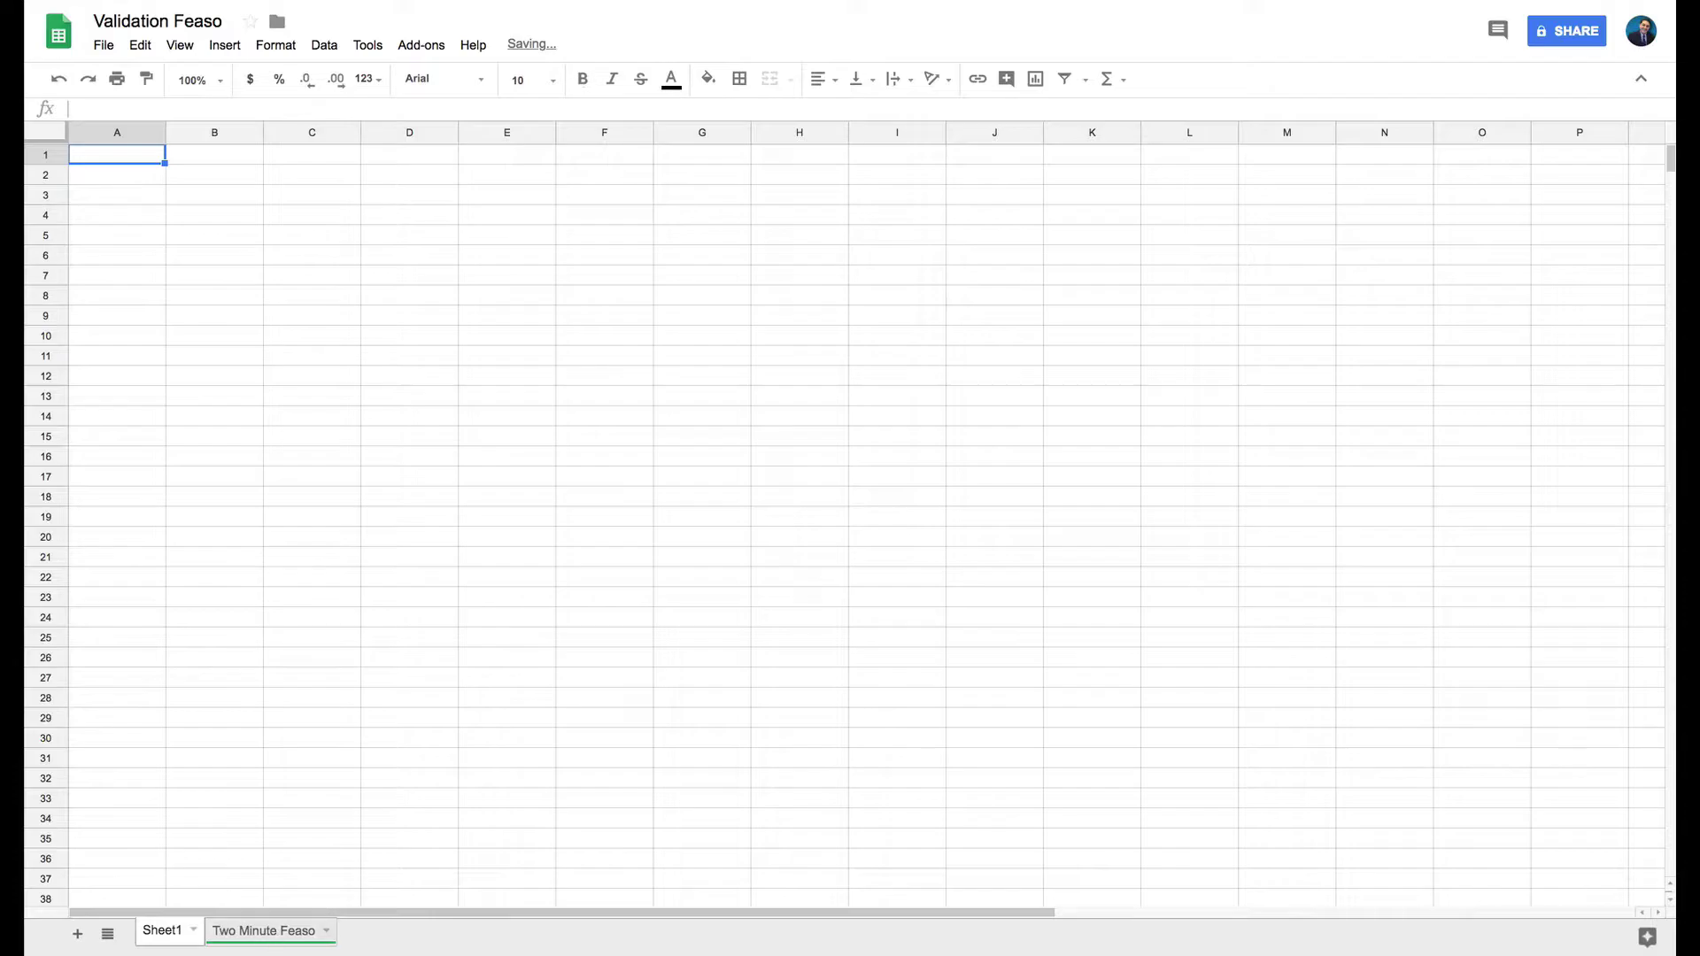
Delete the Two Minute Feaso tab, leaving only the blank Sheet1, and open sharing.
{"action": "left_click", "coordinate": [264, 932]}
{"action": "left_click", "coordinate": [326, 932]}
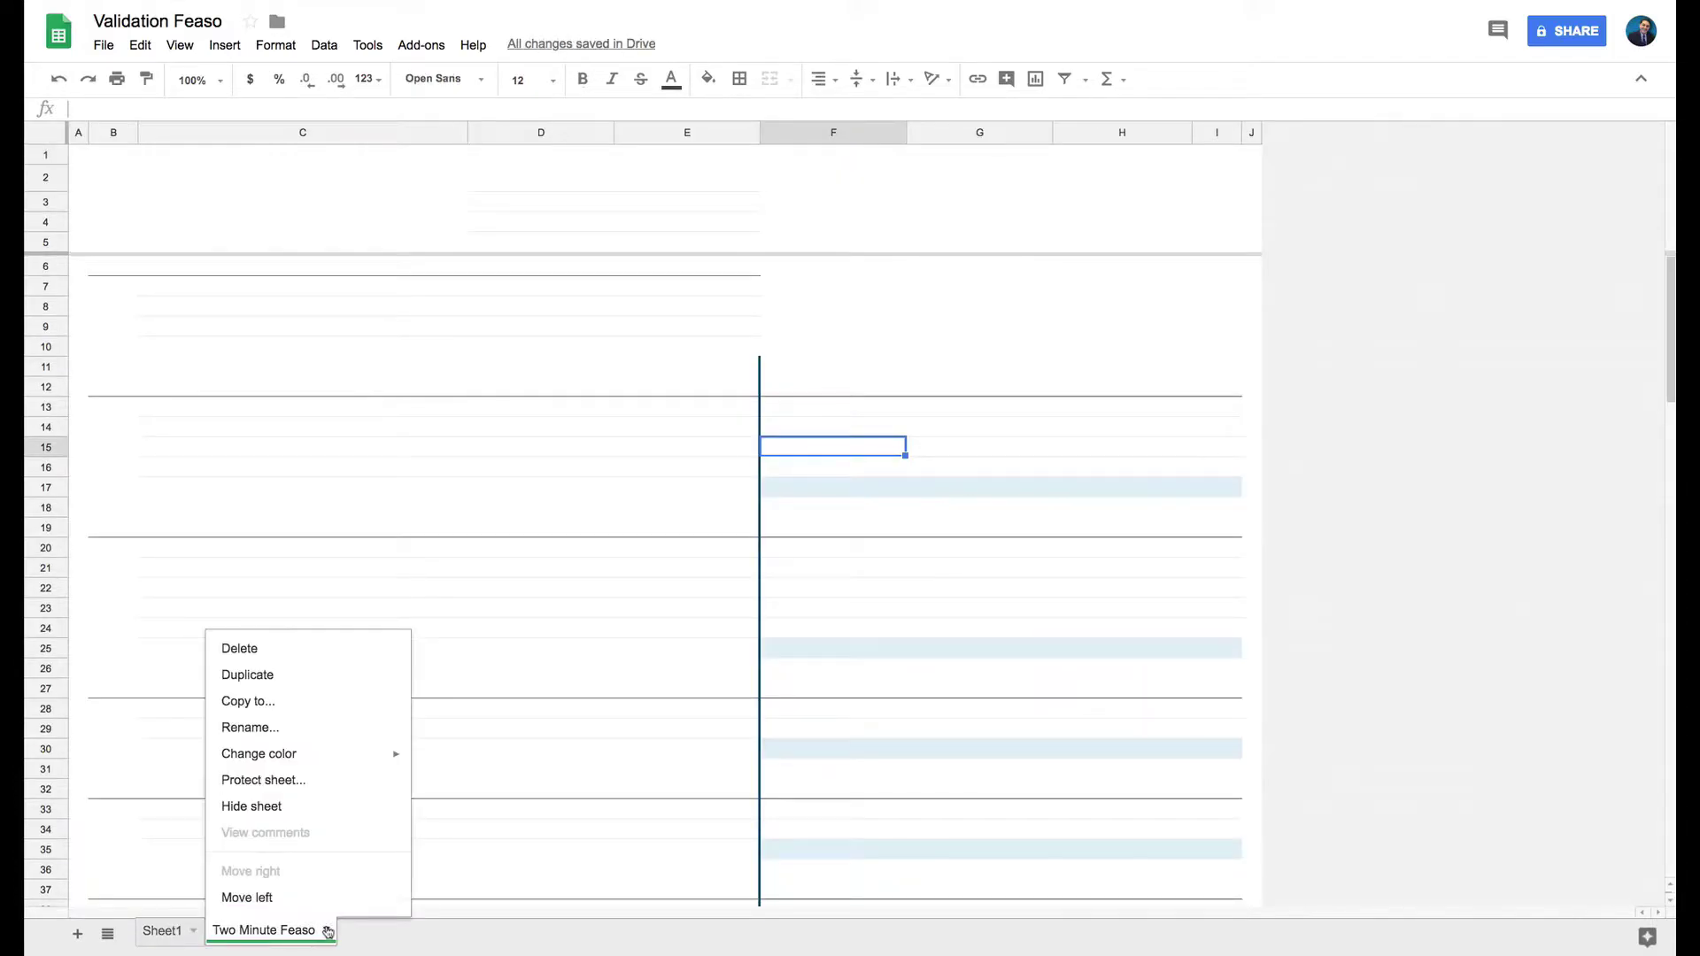
{"action": "left_click", "coordinate": [270, 649]}
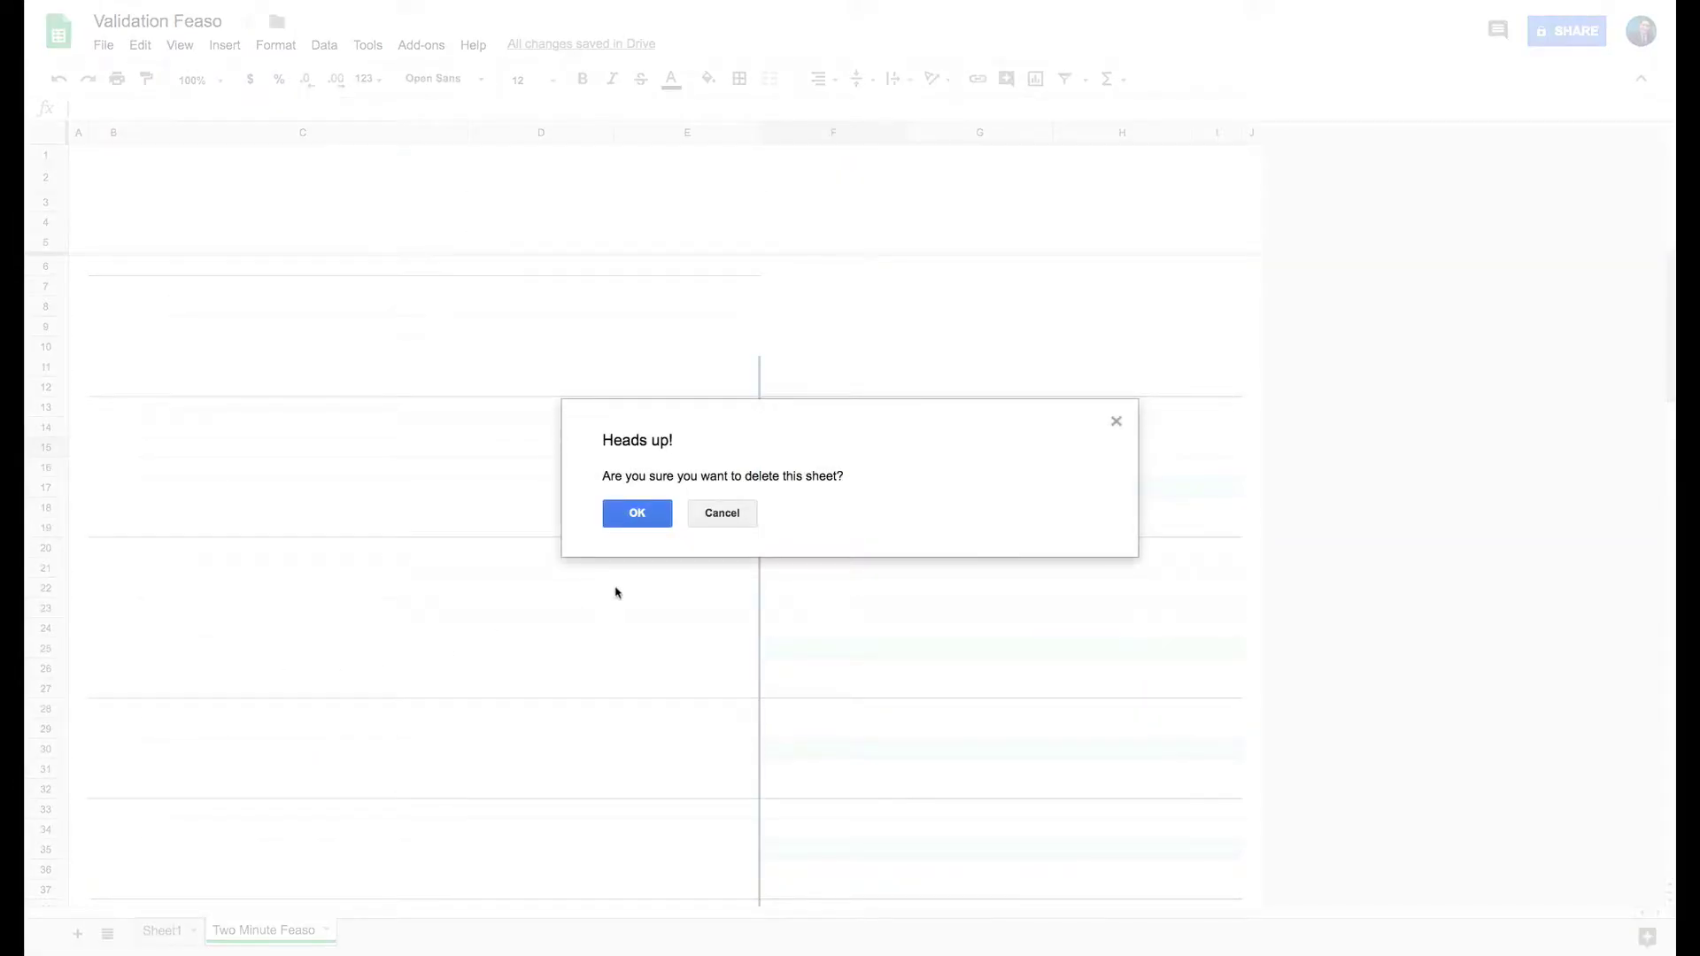
{"action": "left_click", "coordinate": [615, 519]}
{"action": "left_click", "coordinate": [353, 275]}
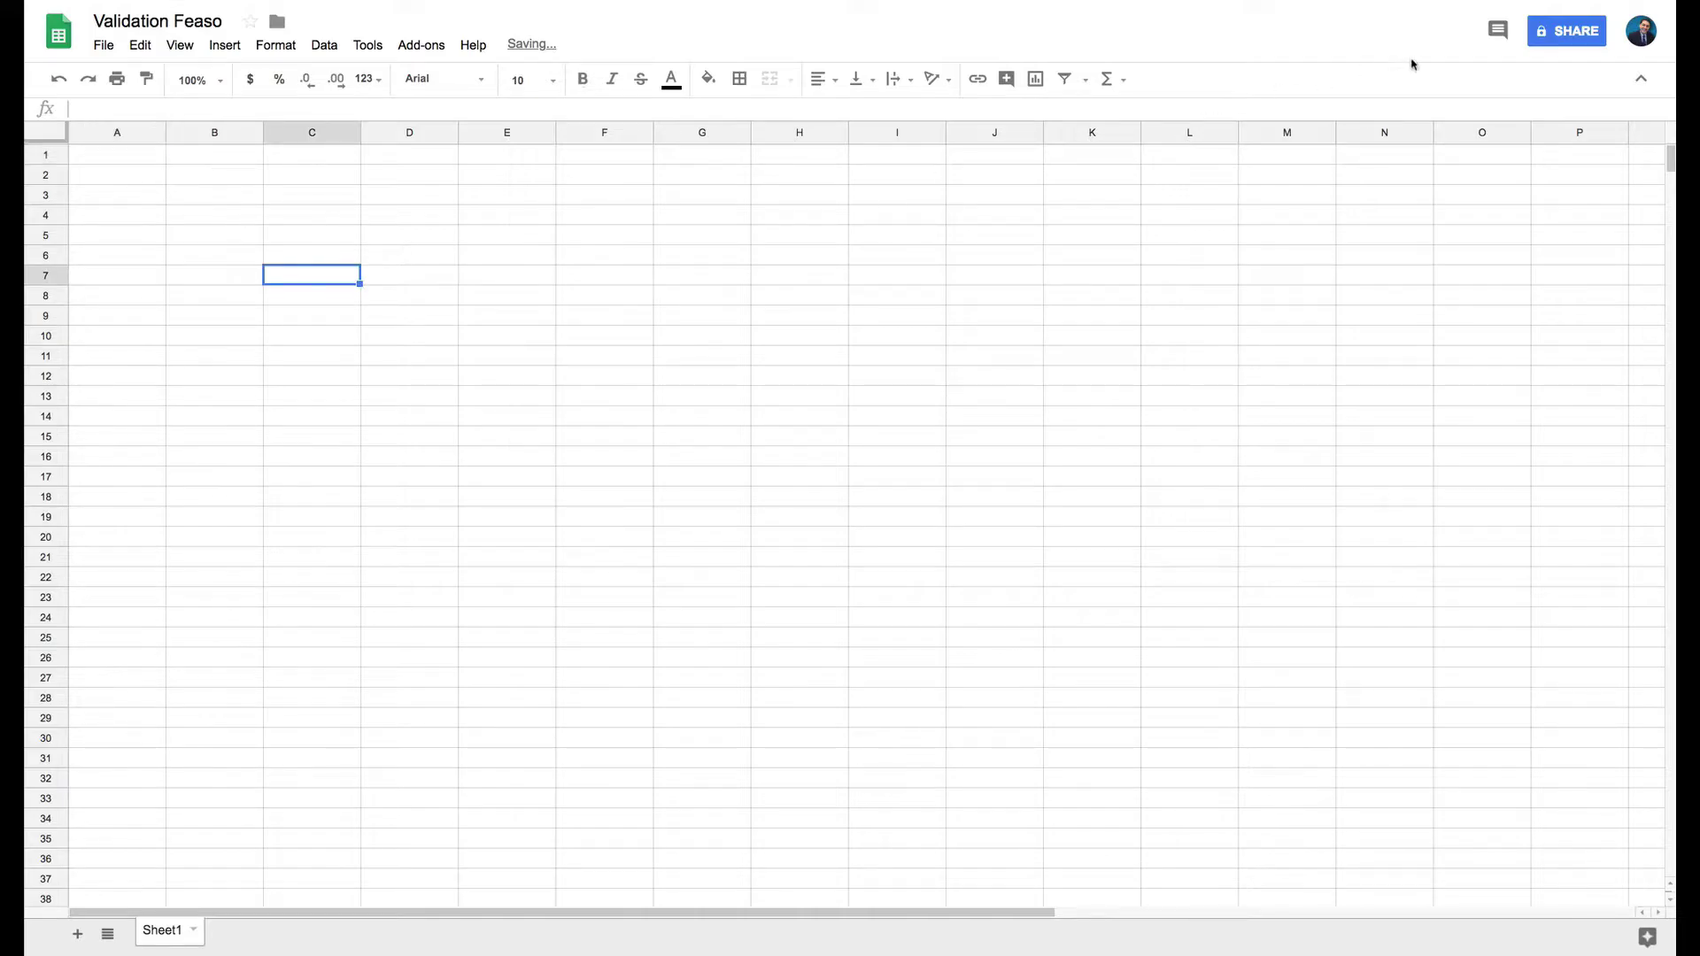
{"action": "left_click", "coordinate": [1566, 31]}
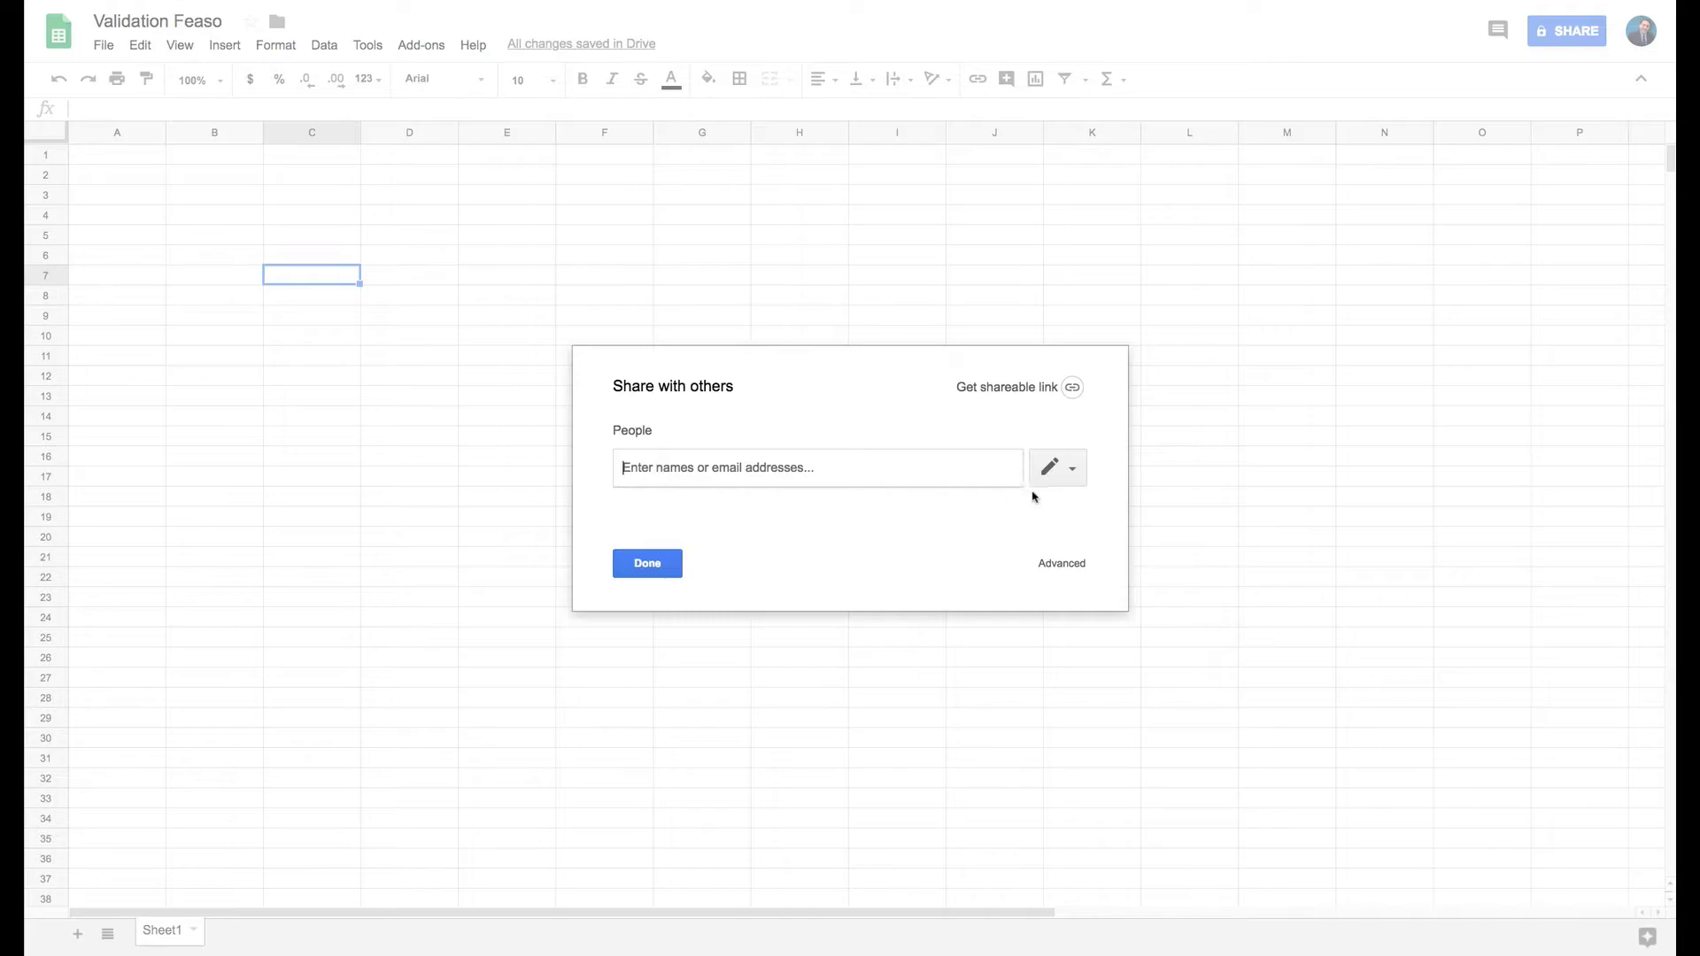
{"action": "left_click", "coordinate": [1071, 474]}
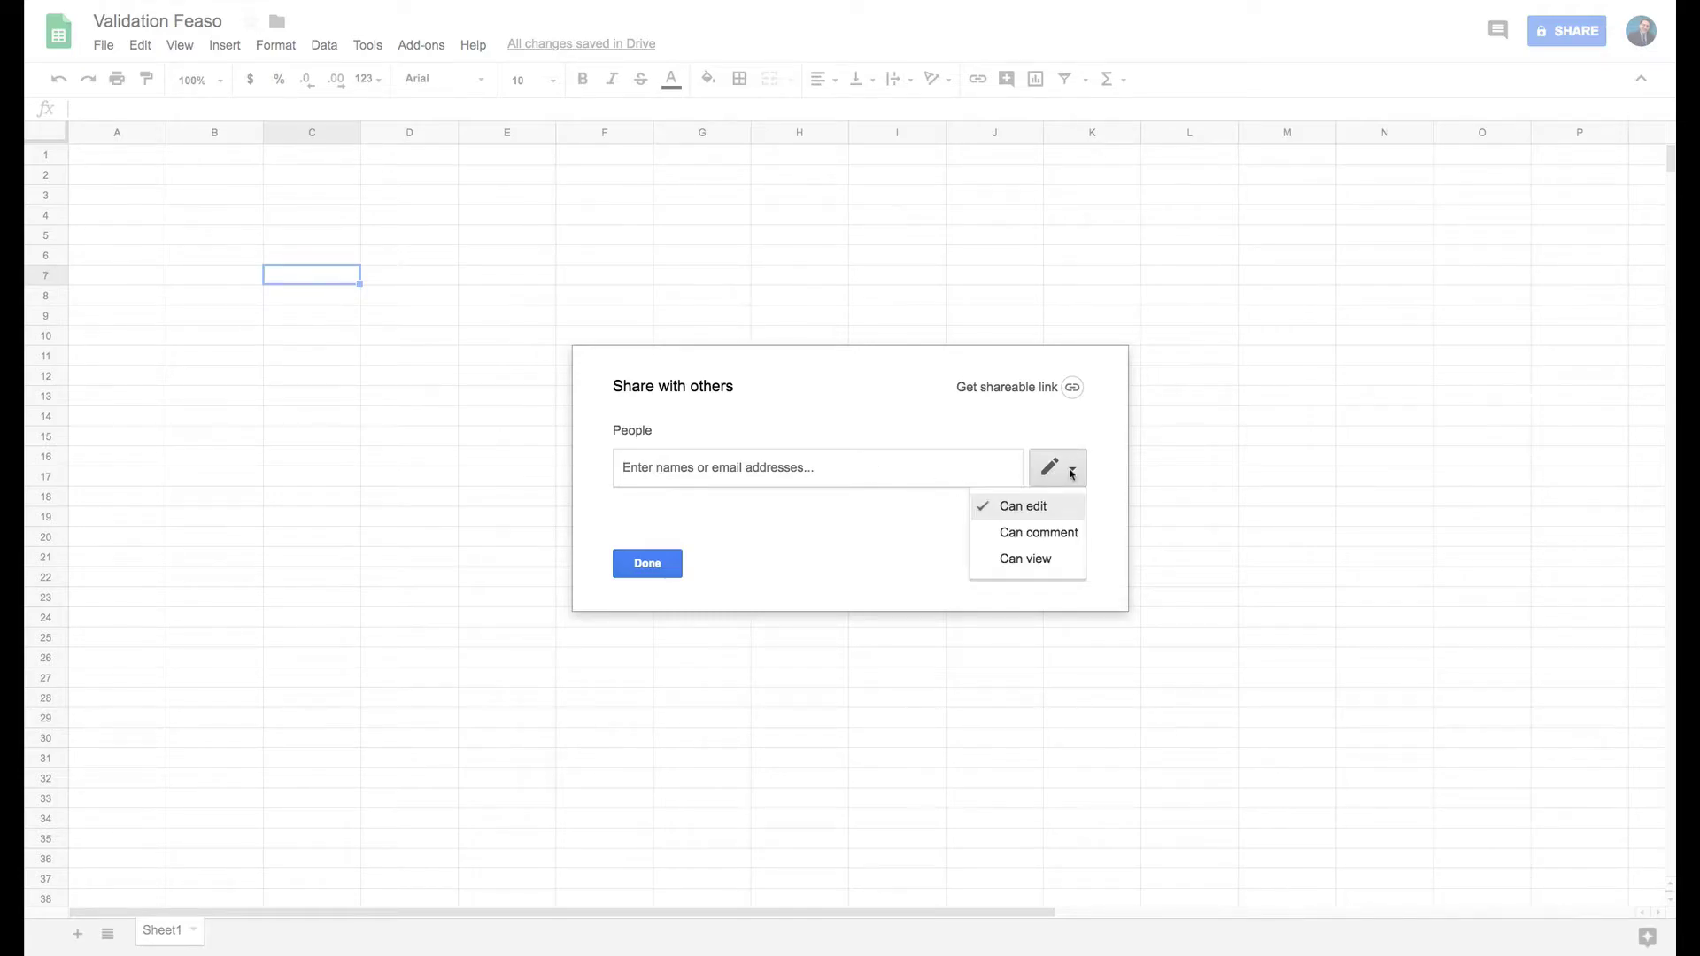
{"action": "left_click", "coordinate": [792, 518]}
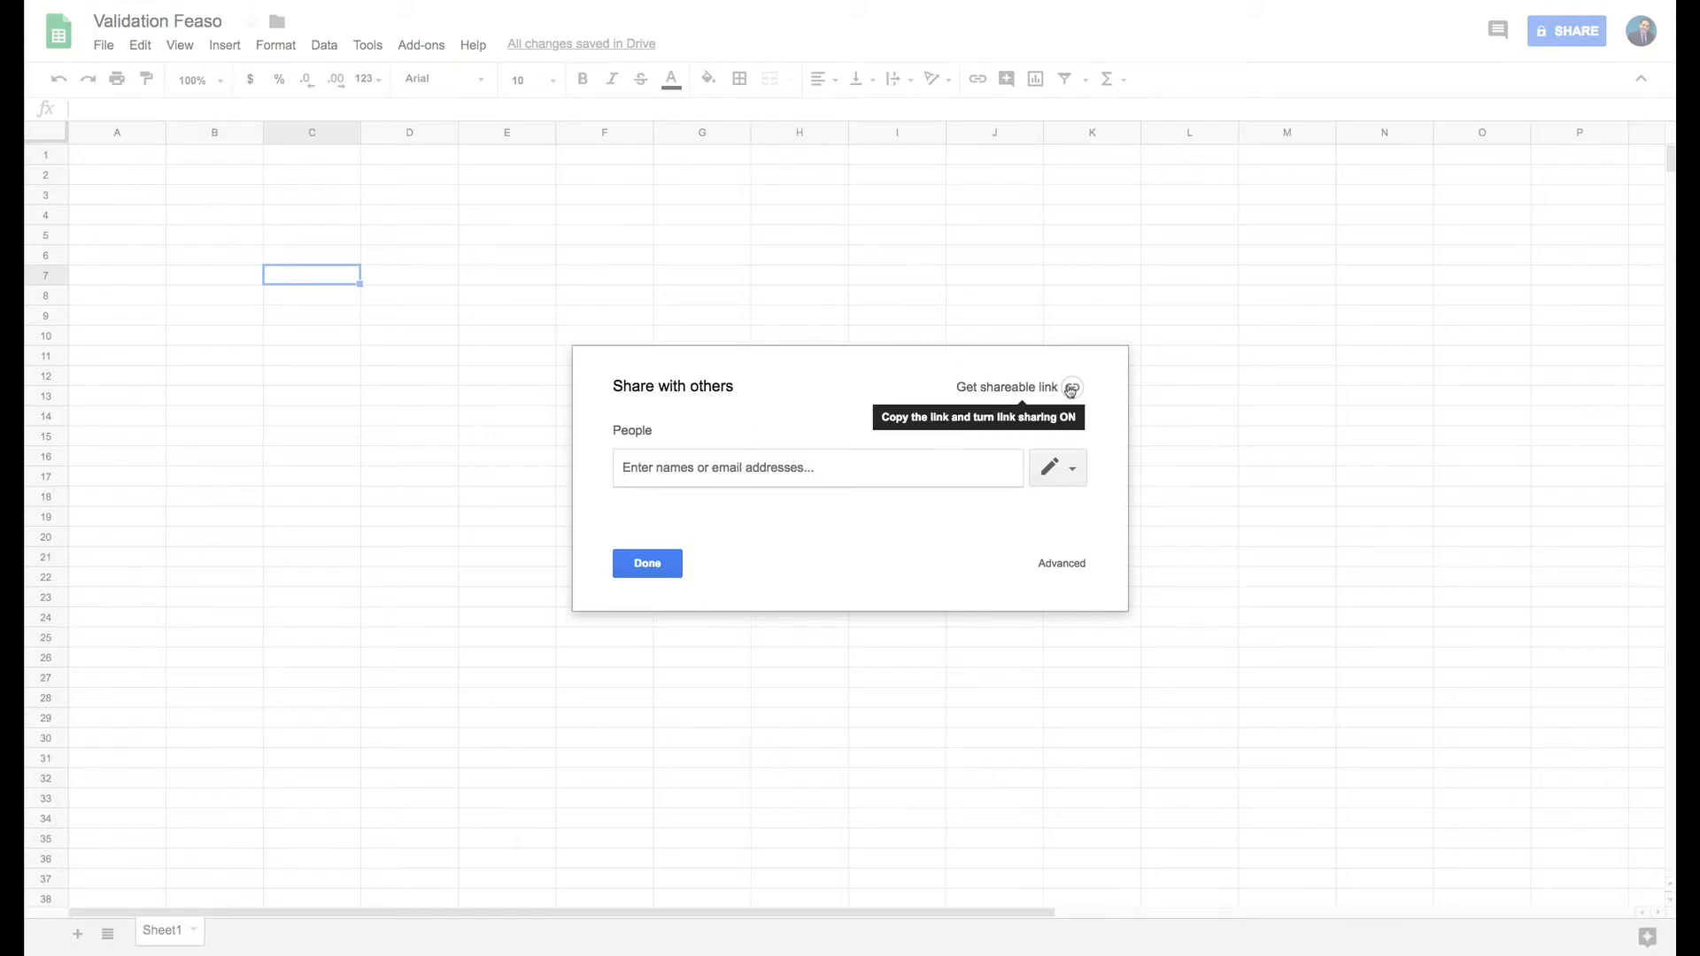
{"action": "left_click", "coordinate": [679, 565]}
{"action": "left_click", "coordinate": [368, 318]}
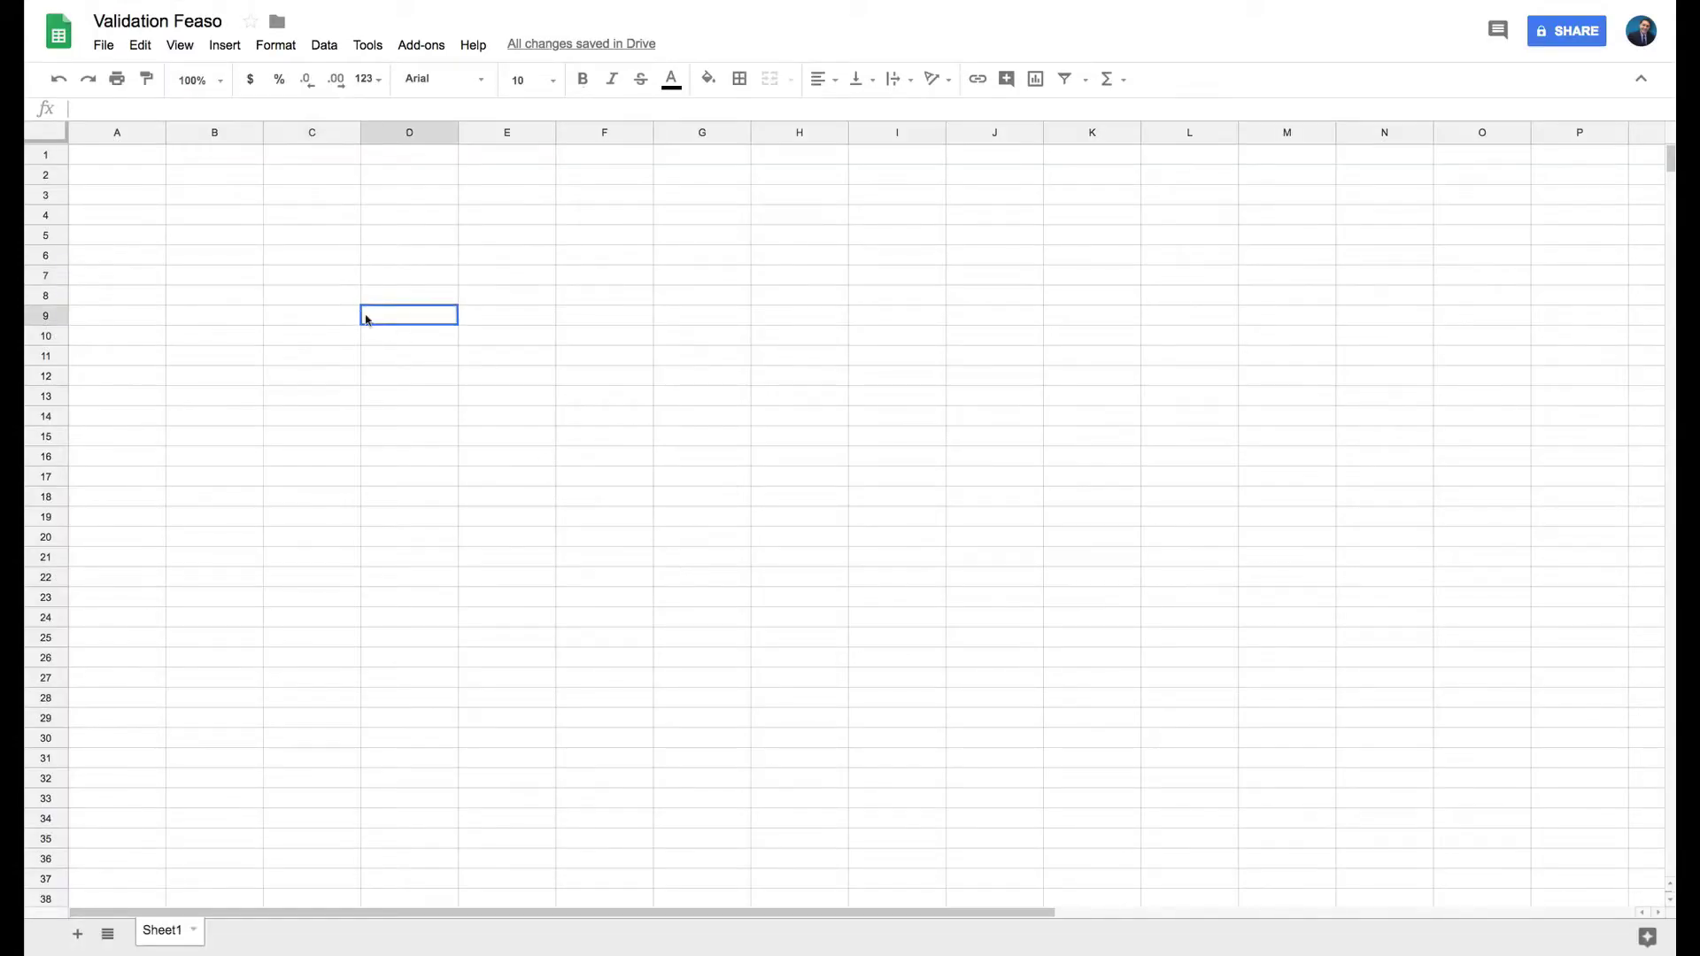
{"action": "left_click", "coordinate": [104, 44]}
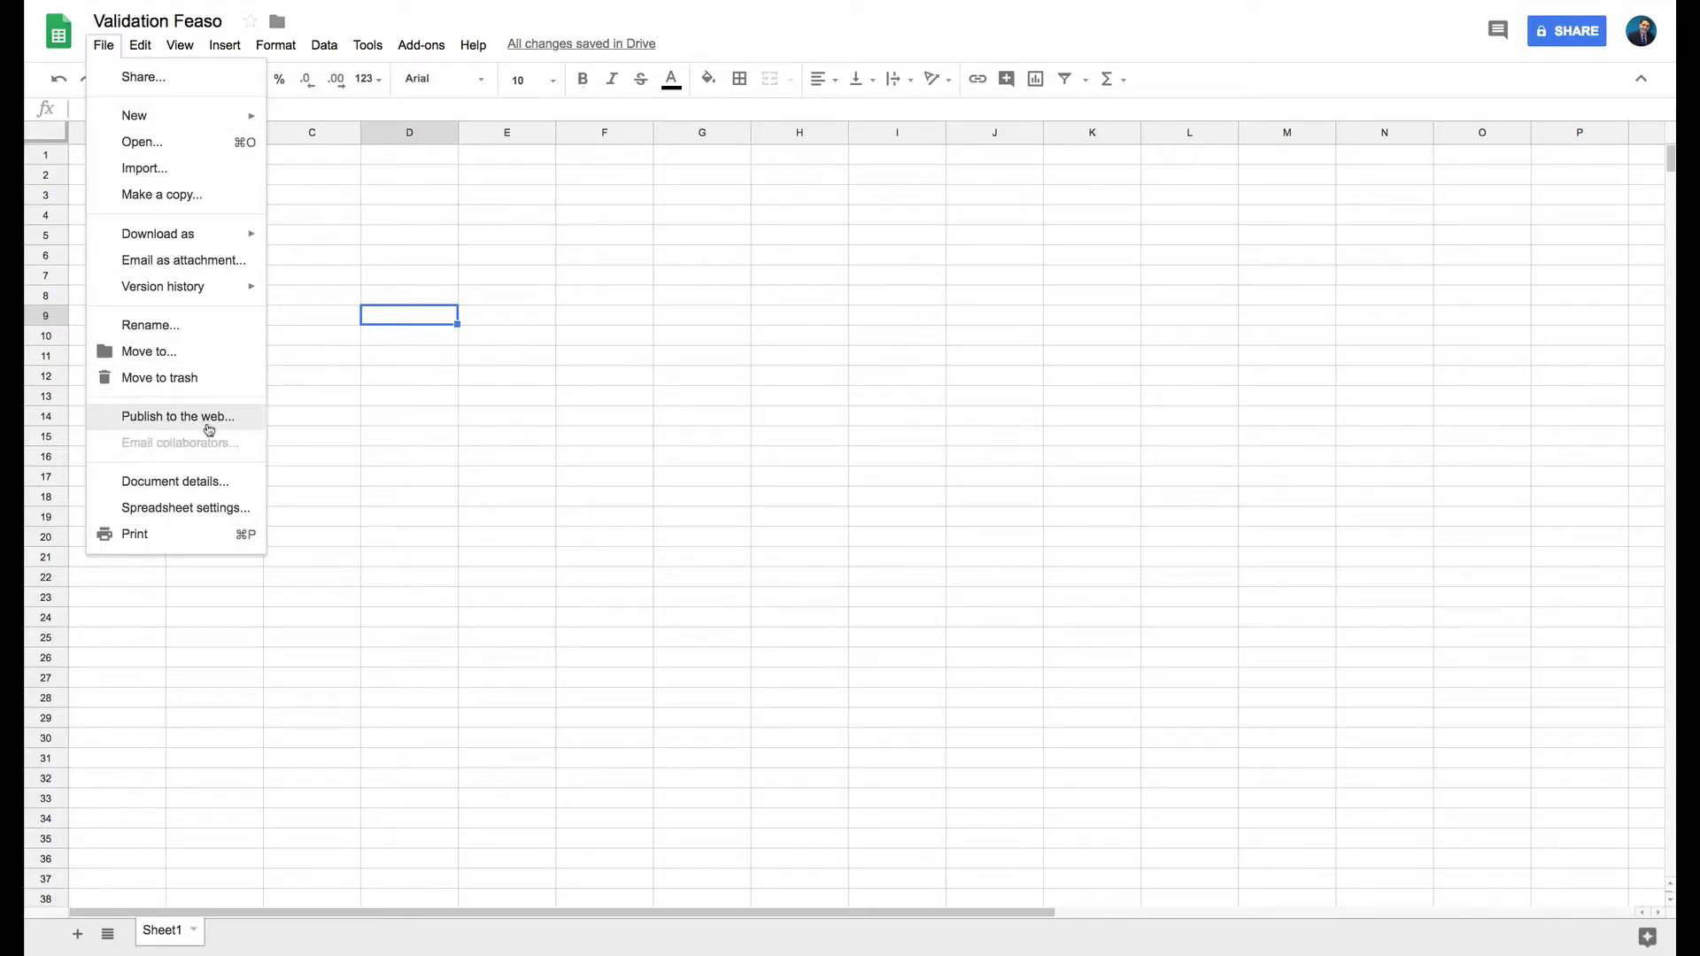
{"action": "left_click", "coordinate": [441, 322]}
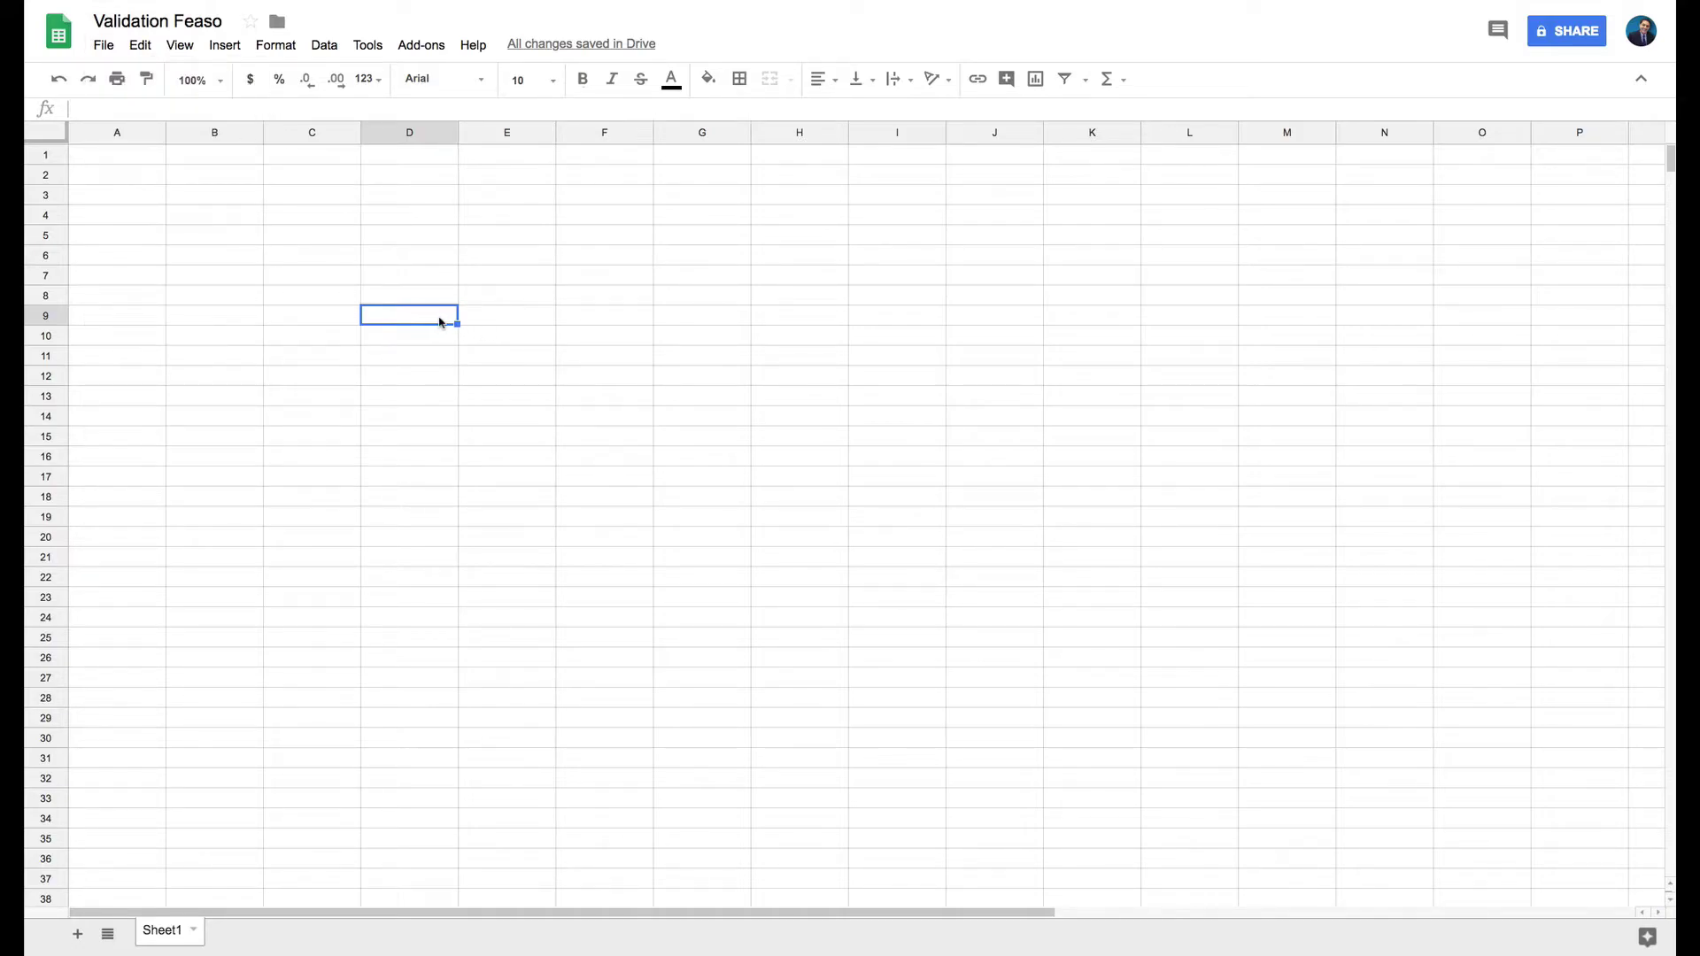
{"action": "left_click", "coordinate": [222, 215]}
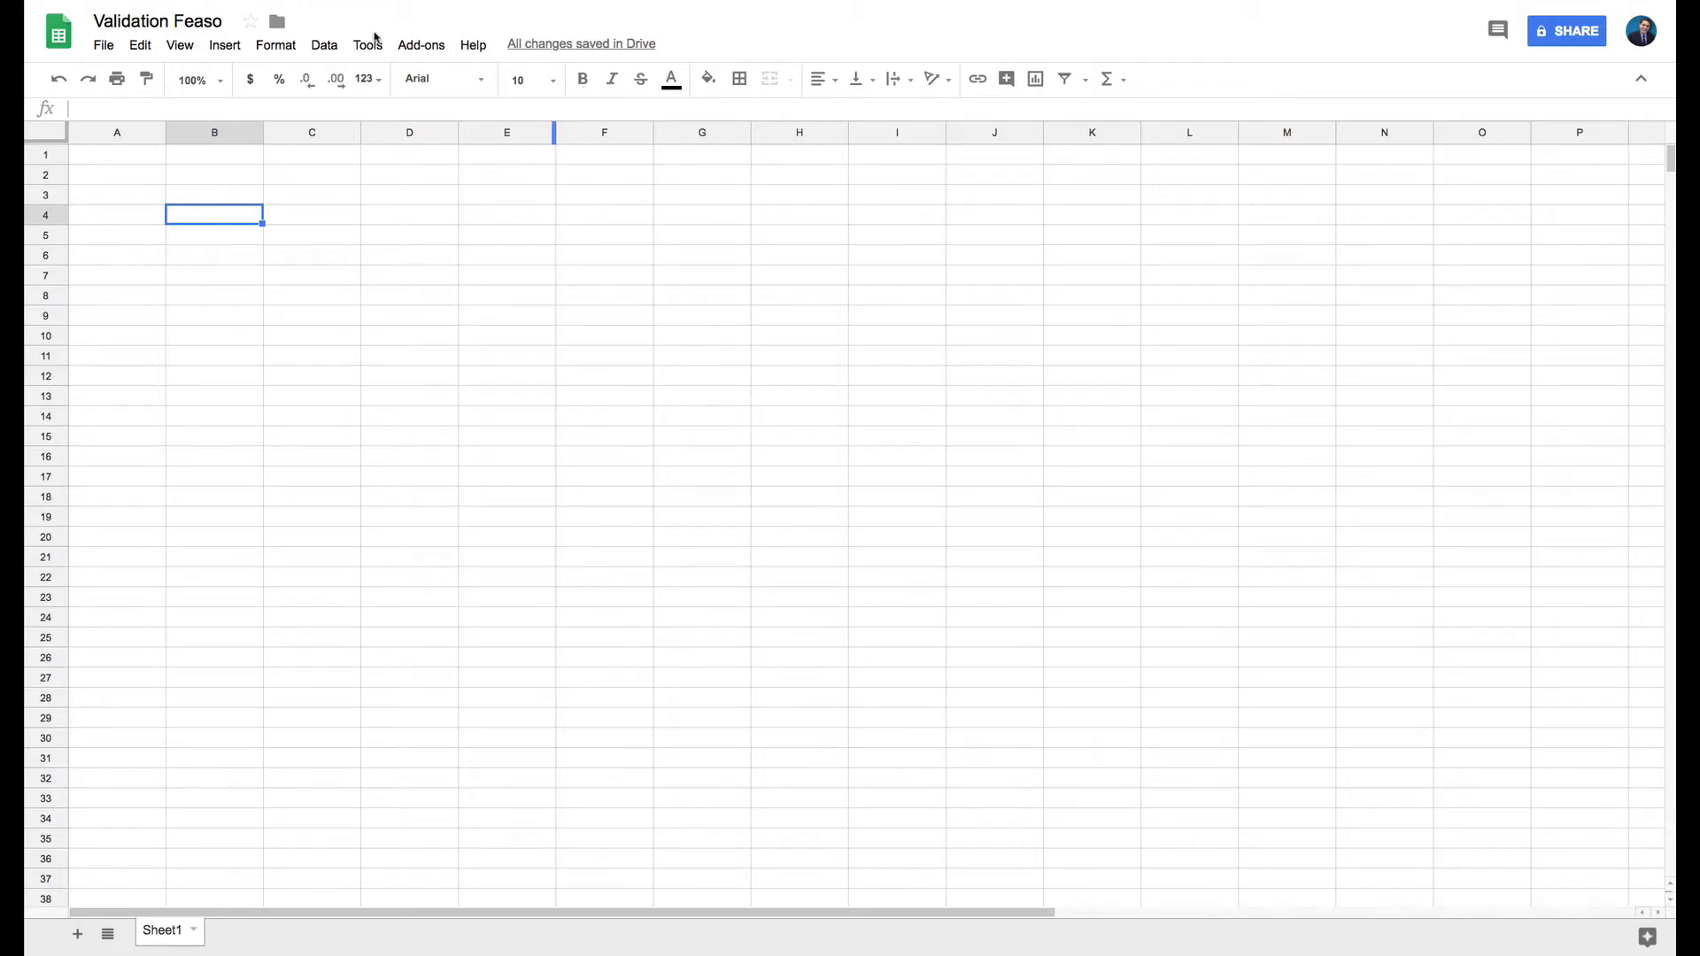
Run Add-ons > PDS Validation Feaso > 1. Create Sheets and view the rebuilt Input Sheet.
{"action": "left_click", "coordinate": [426, 46]}
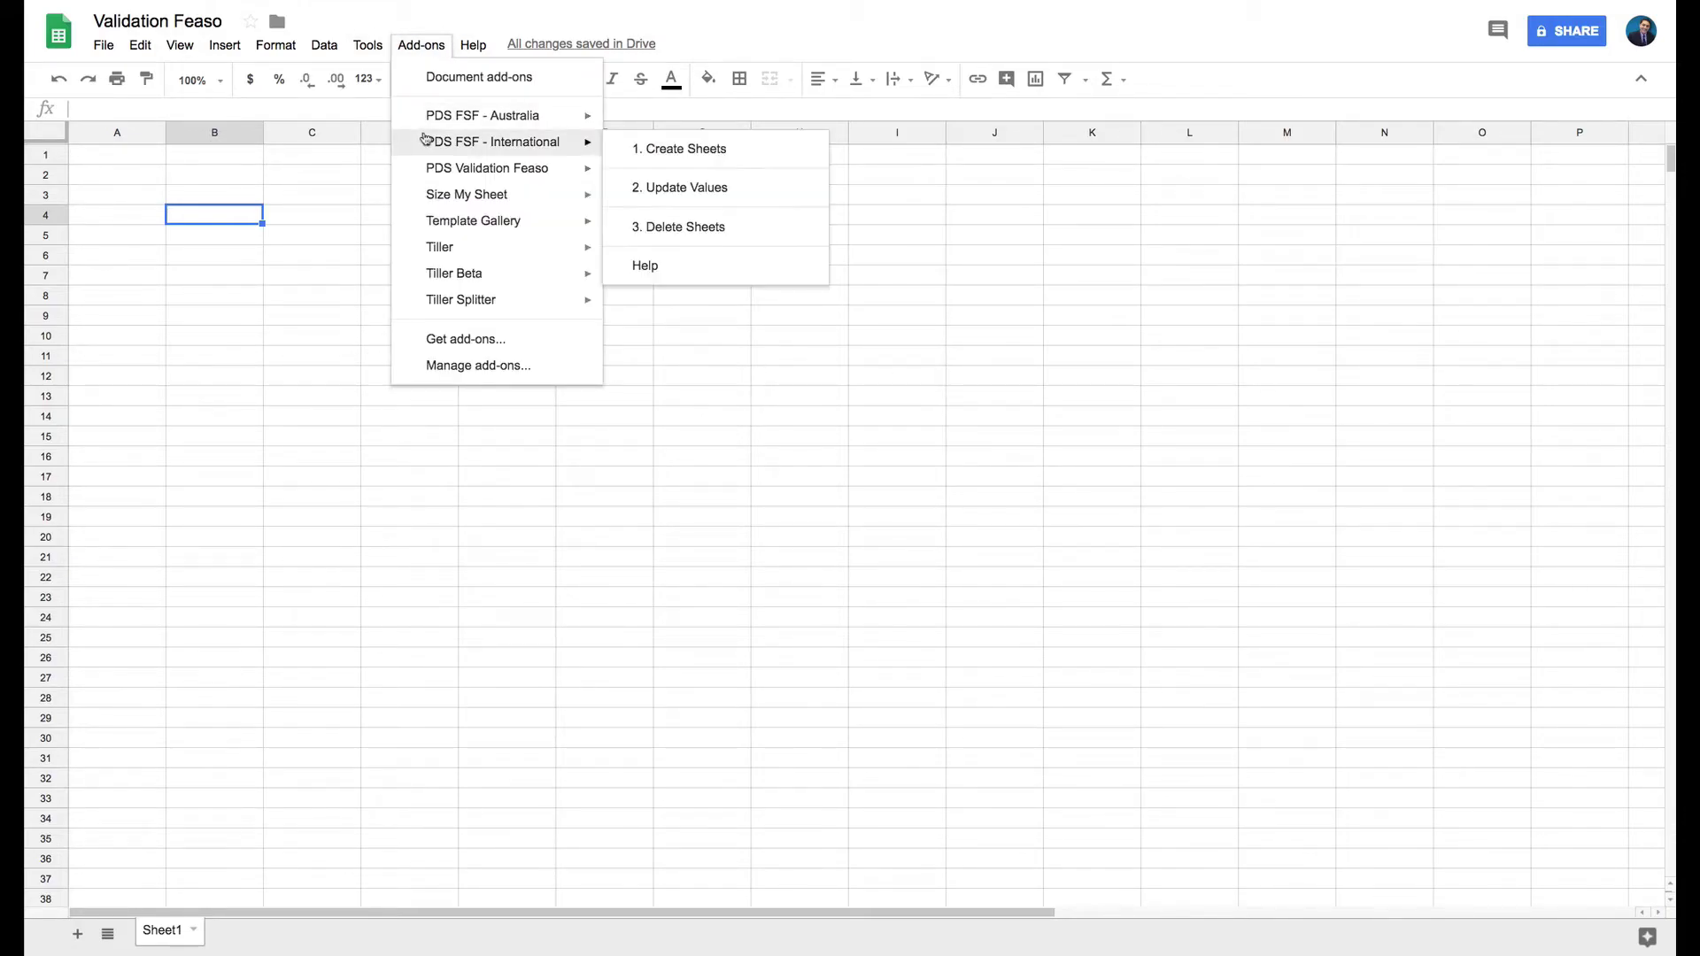
{"action": "mouse_move", "coordinate": [445, 172]}
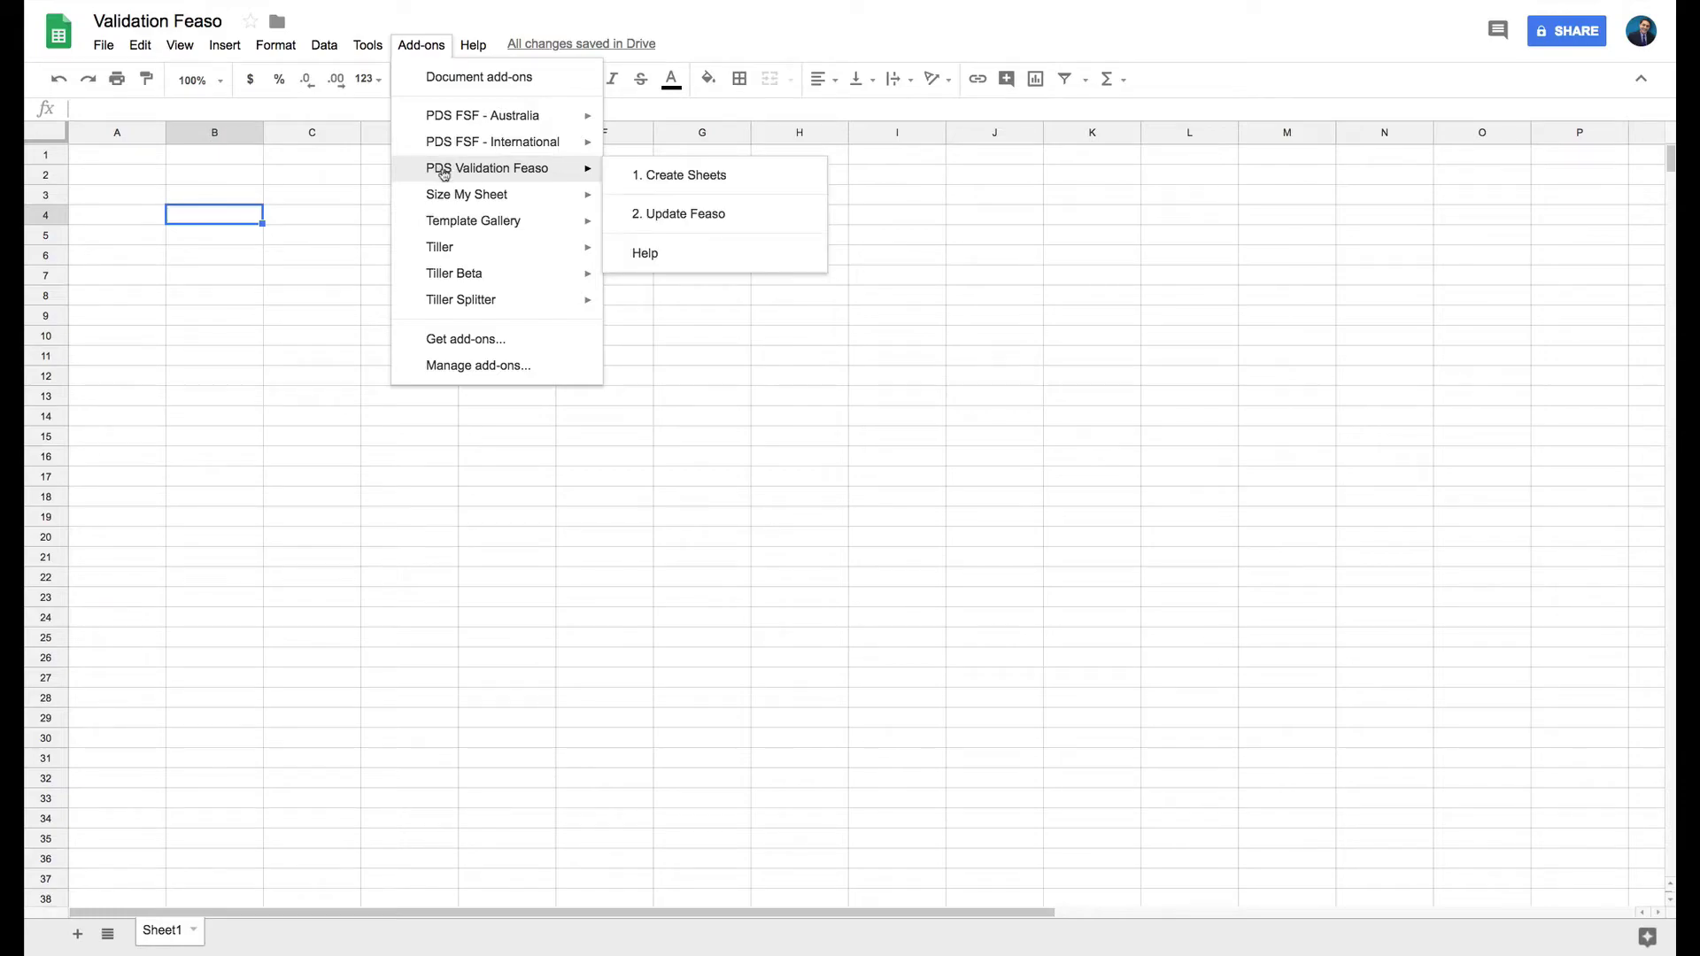
{"action": "left_click", "coordinate": [658, 177]}
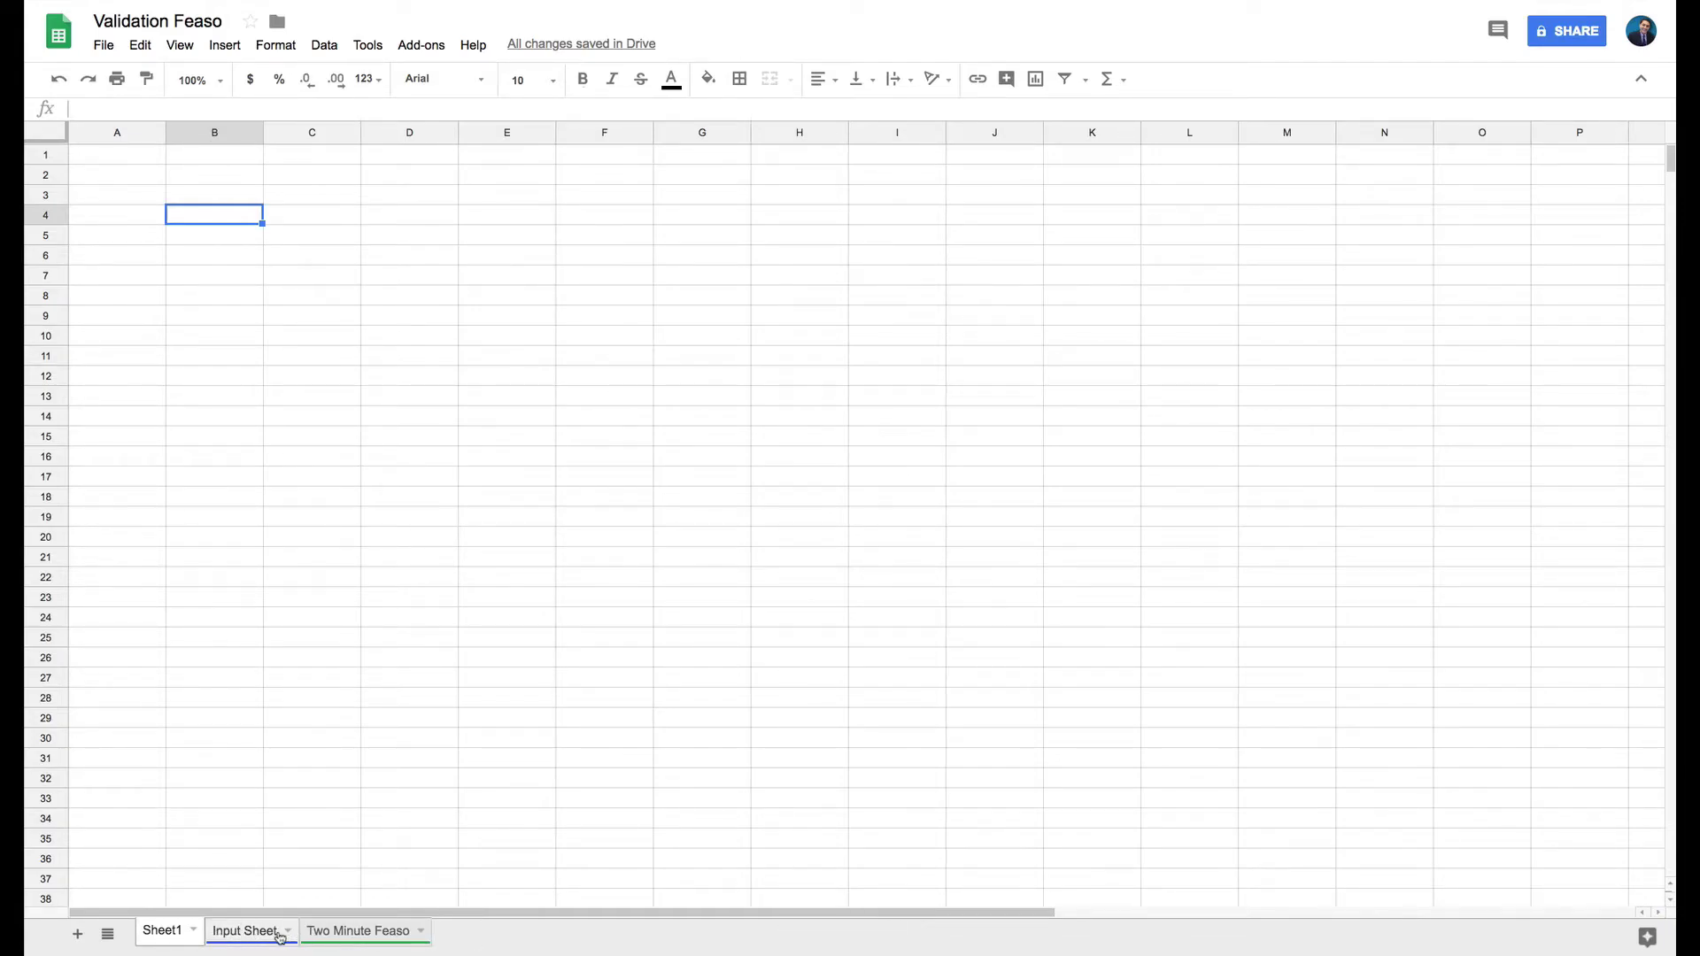
{"action": "left_click", "coordinate": [243, 932]}
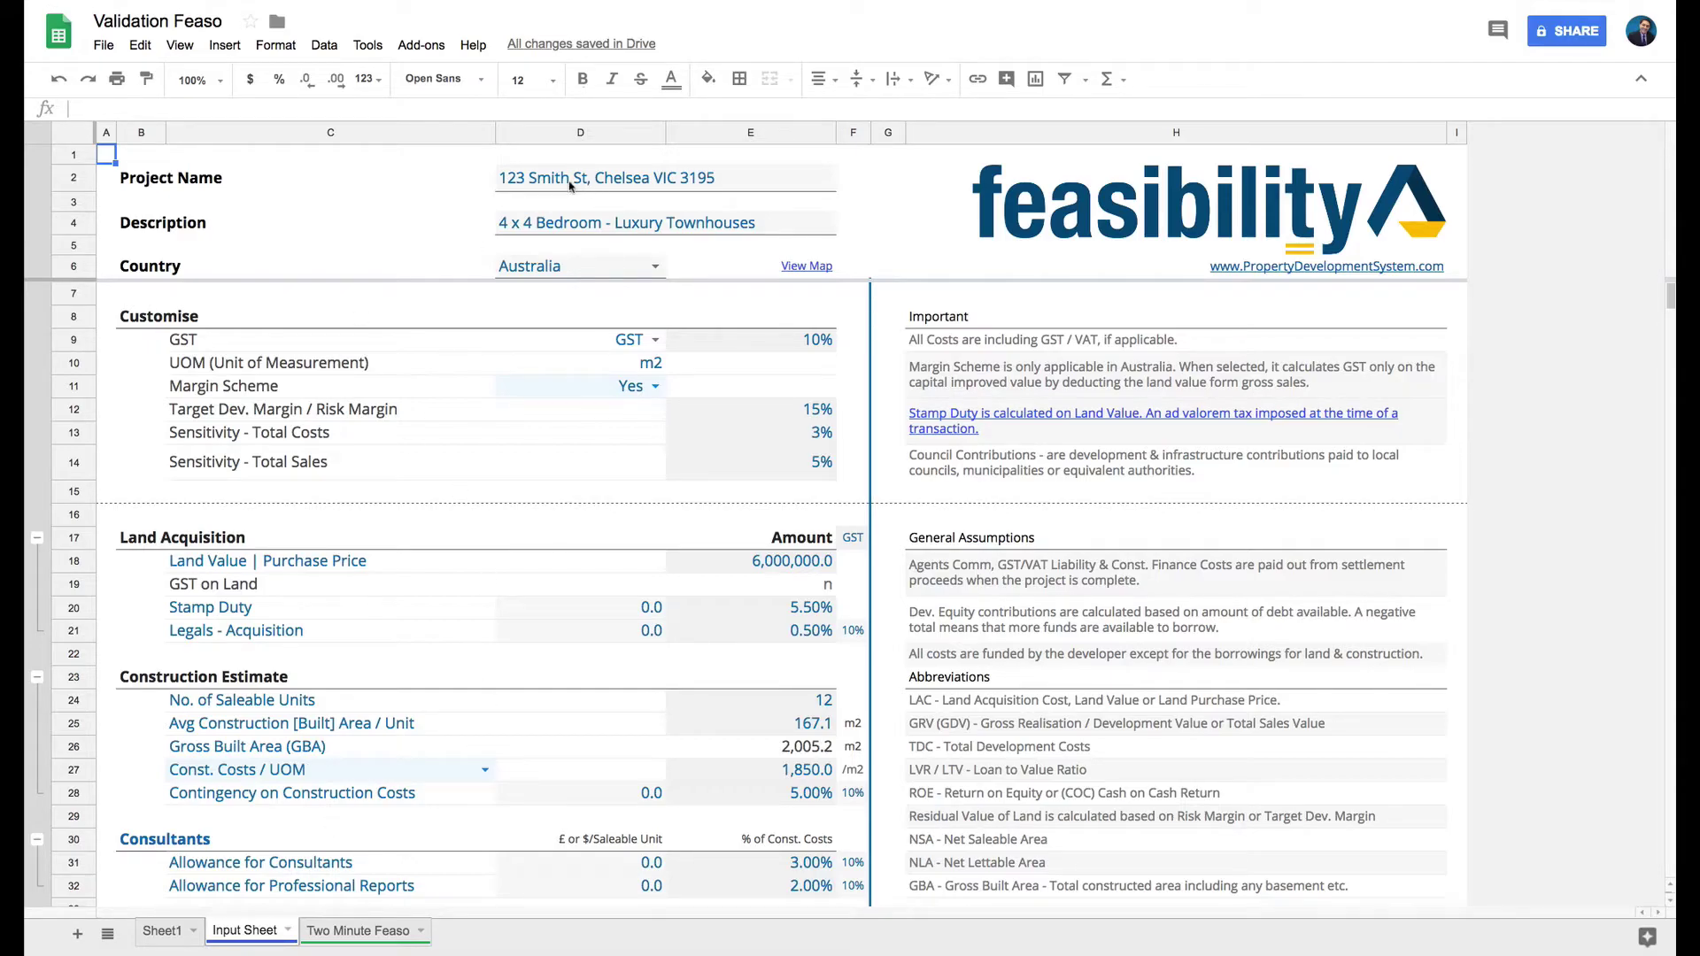
Replace the project name in D2 with the property's street address and check its View Map link.
{"action": "left_click", "coordinate": [534, 181]}
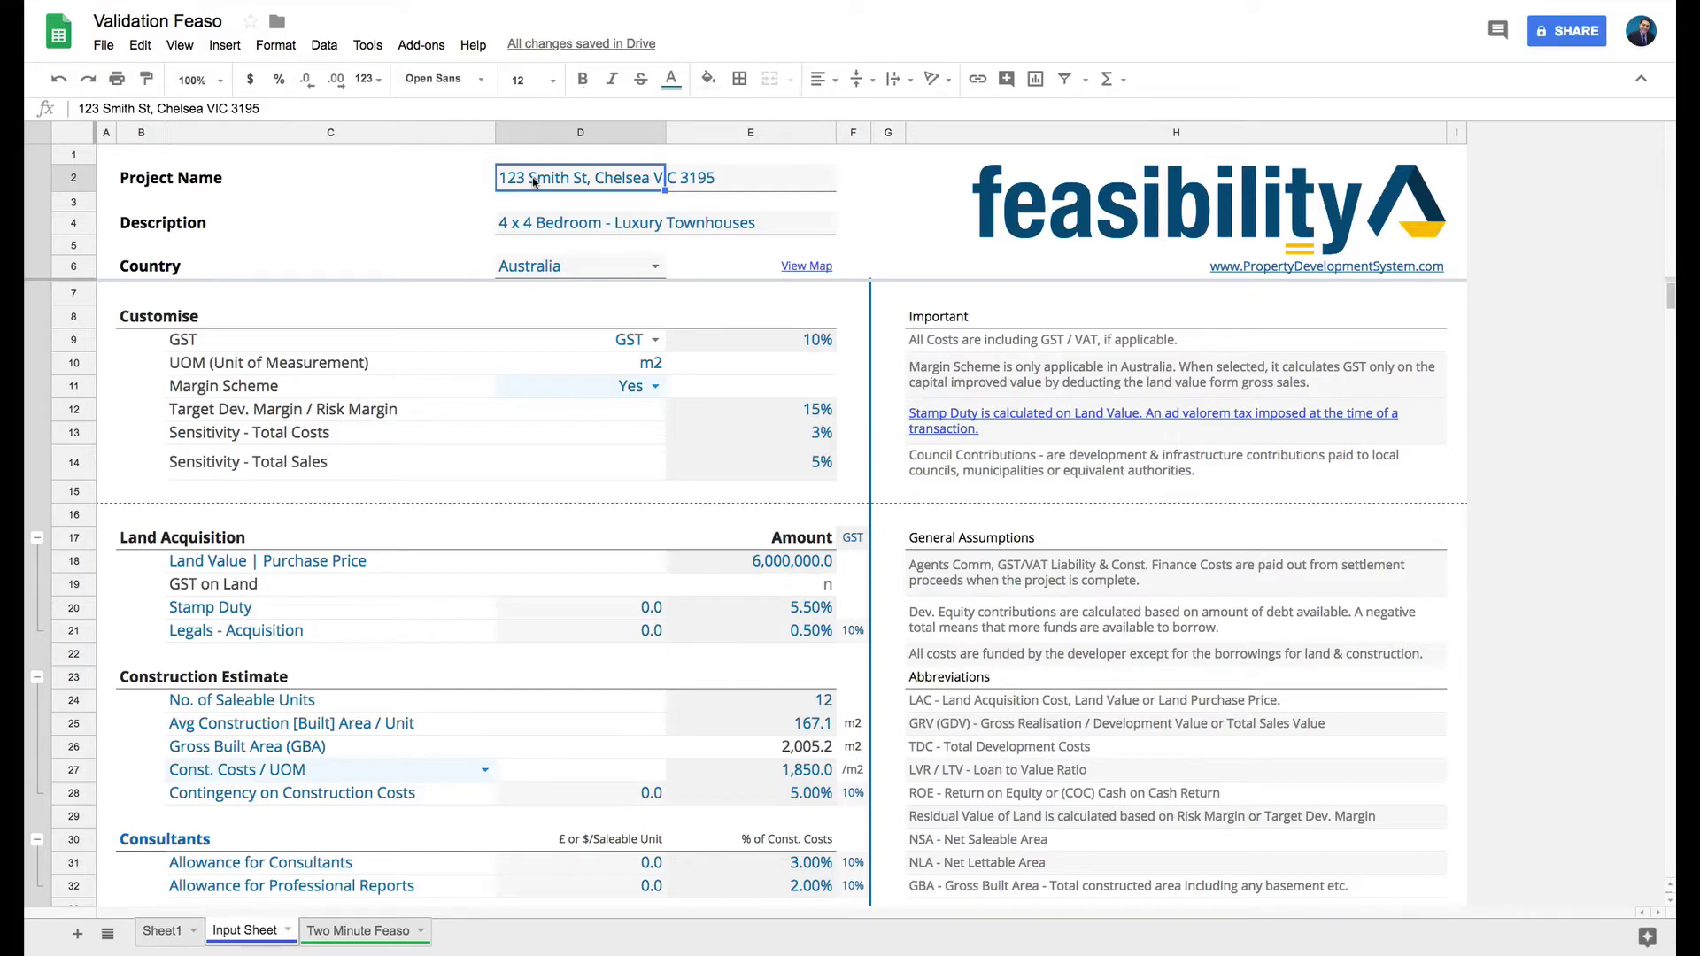
{"action": "type", "text": "94"}
{"action": "key", "text": "Delete"}
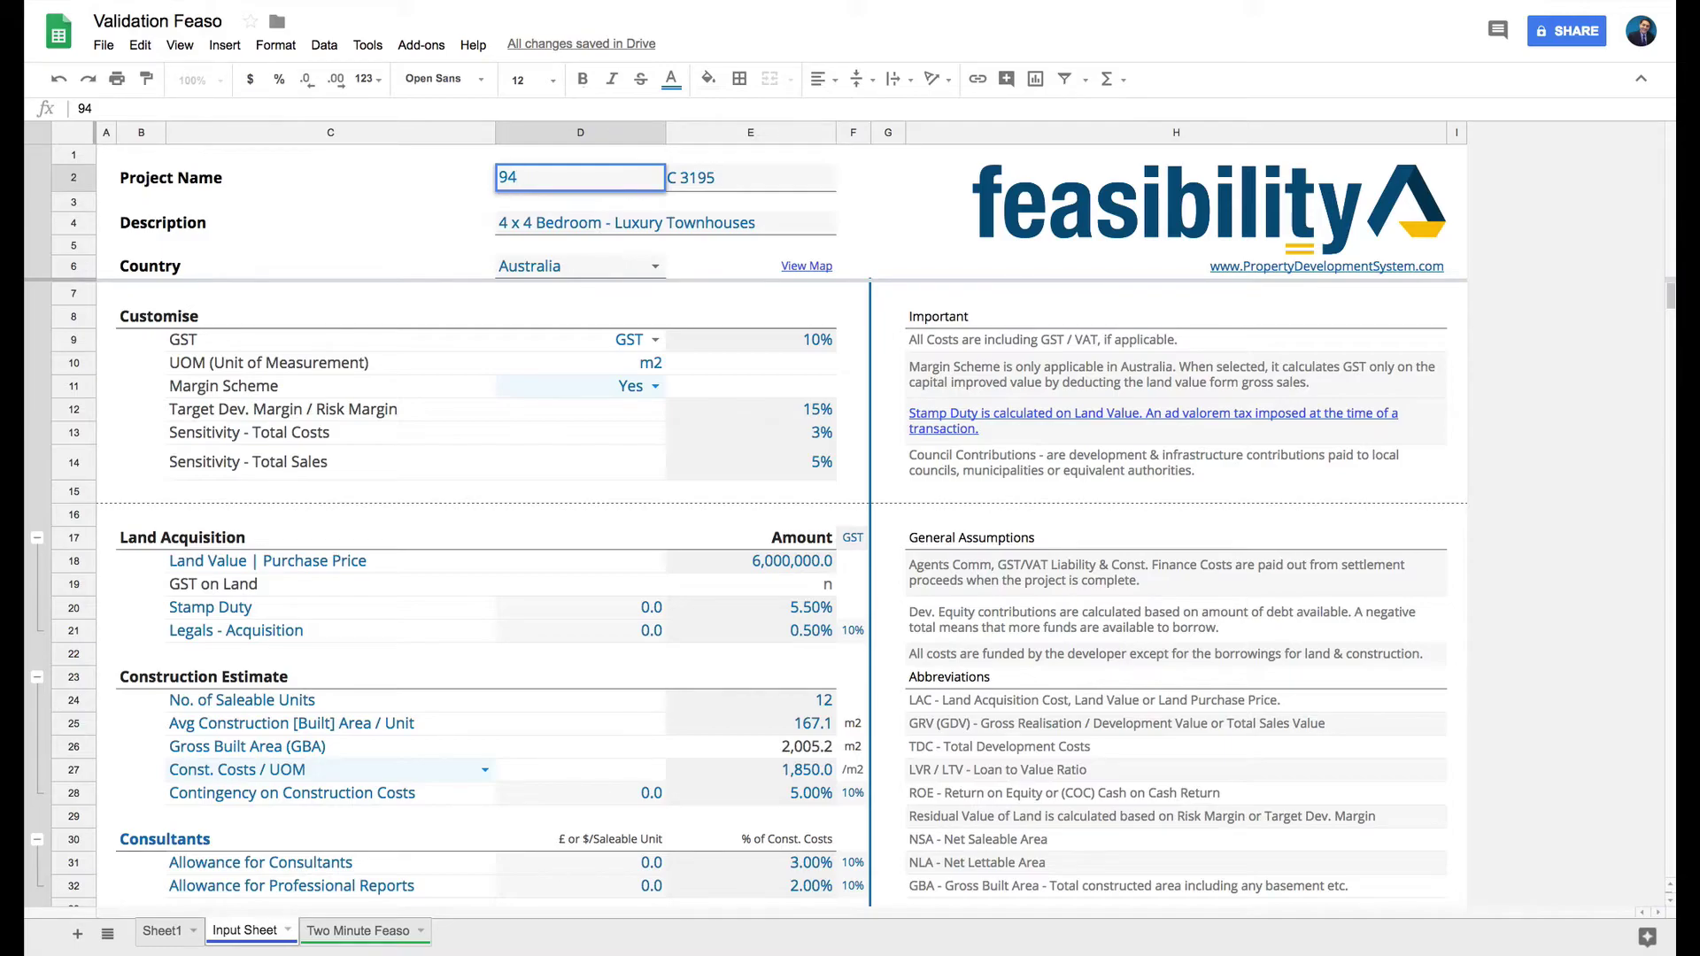
{"action": "type", "text": "SS"}
{"action": "key", "text": "BackSpace"}
{"action": "key", "text": "BackSpace"}
{"action": "type", "text": "SS"}
{"action": "key", "text": "BackSpace"}
{"action": "key", "text": "BackSpace"}
{"action": "key", "text": "BackSpace"}
{"action": "key", "text": "BackSpace"}
{"action": "type", "text": "94S"}
{"action": "key", "text": "BackSpace"}
{"action": "key", "text": "BackSpace"}
{"action": "key", "text": "BackSpace"}
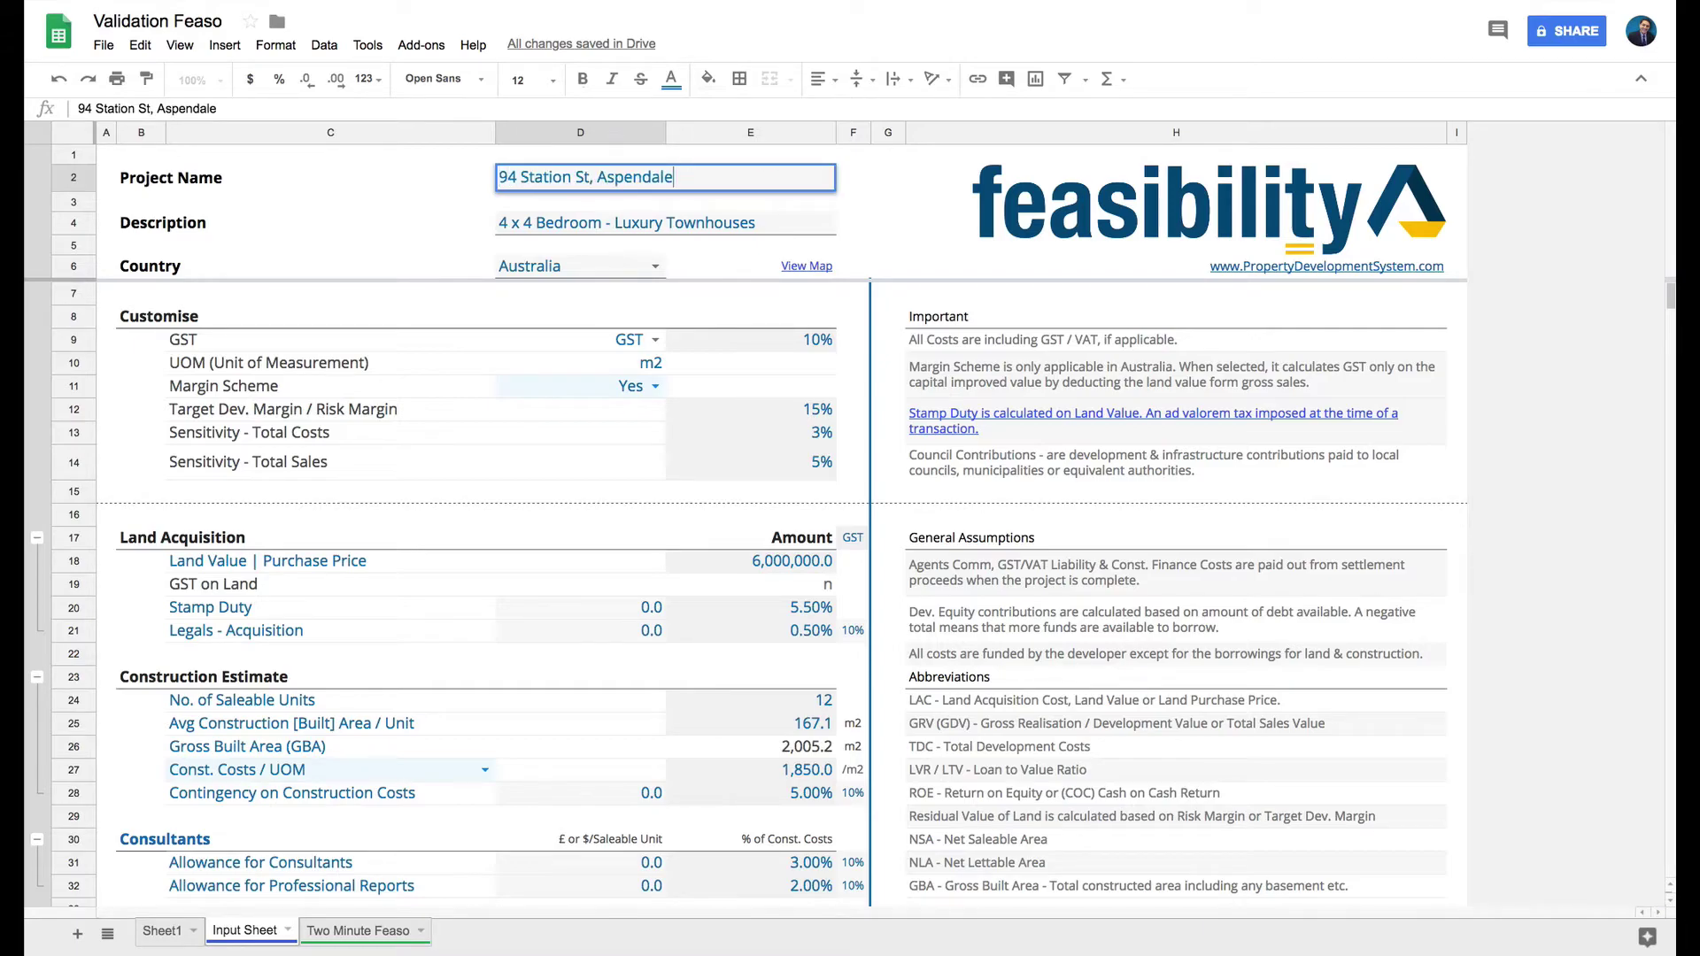
{"action": "key", "text": "Return"}
{"action": "key", "text": "Up"}
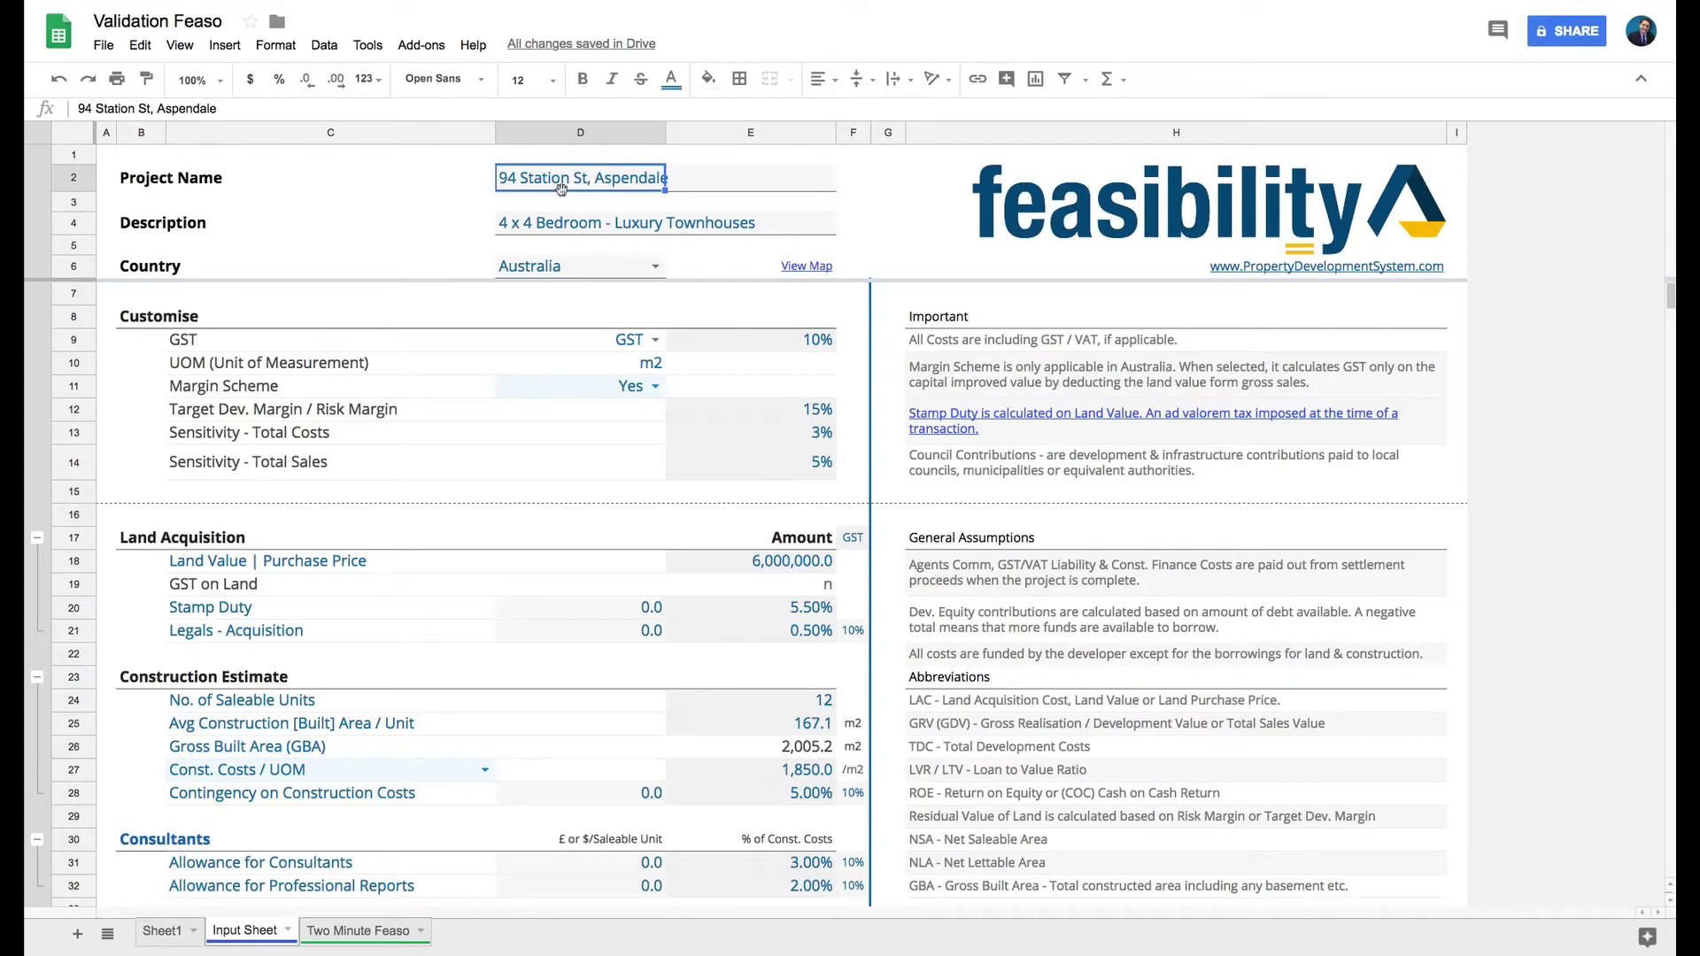
{"action": "left_click", "coordinate": [804, 270]}
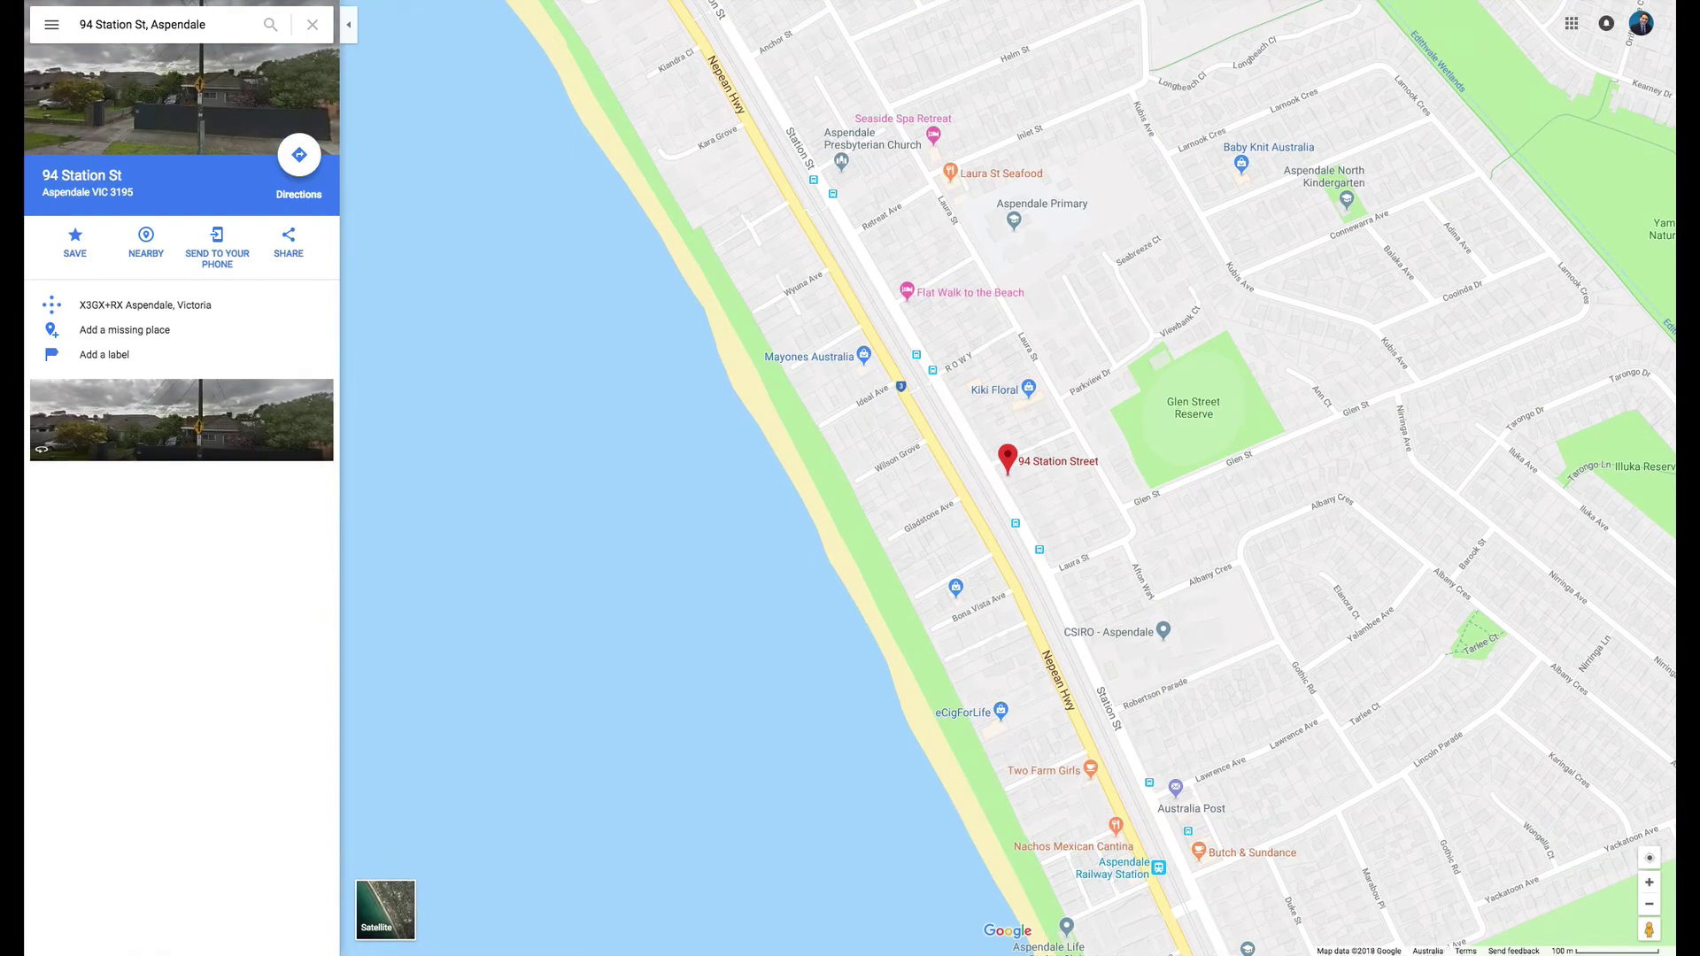
{"action": "key", "text": "ctrl+w"}
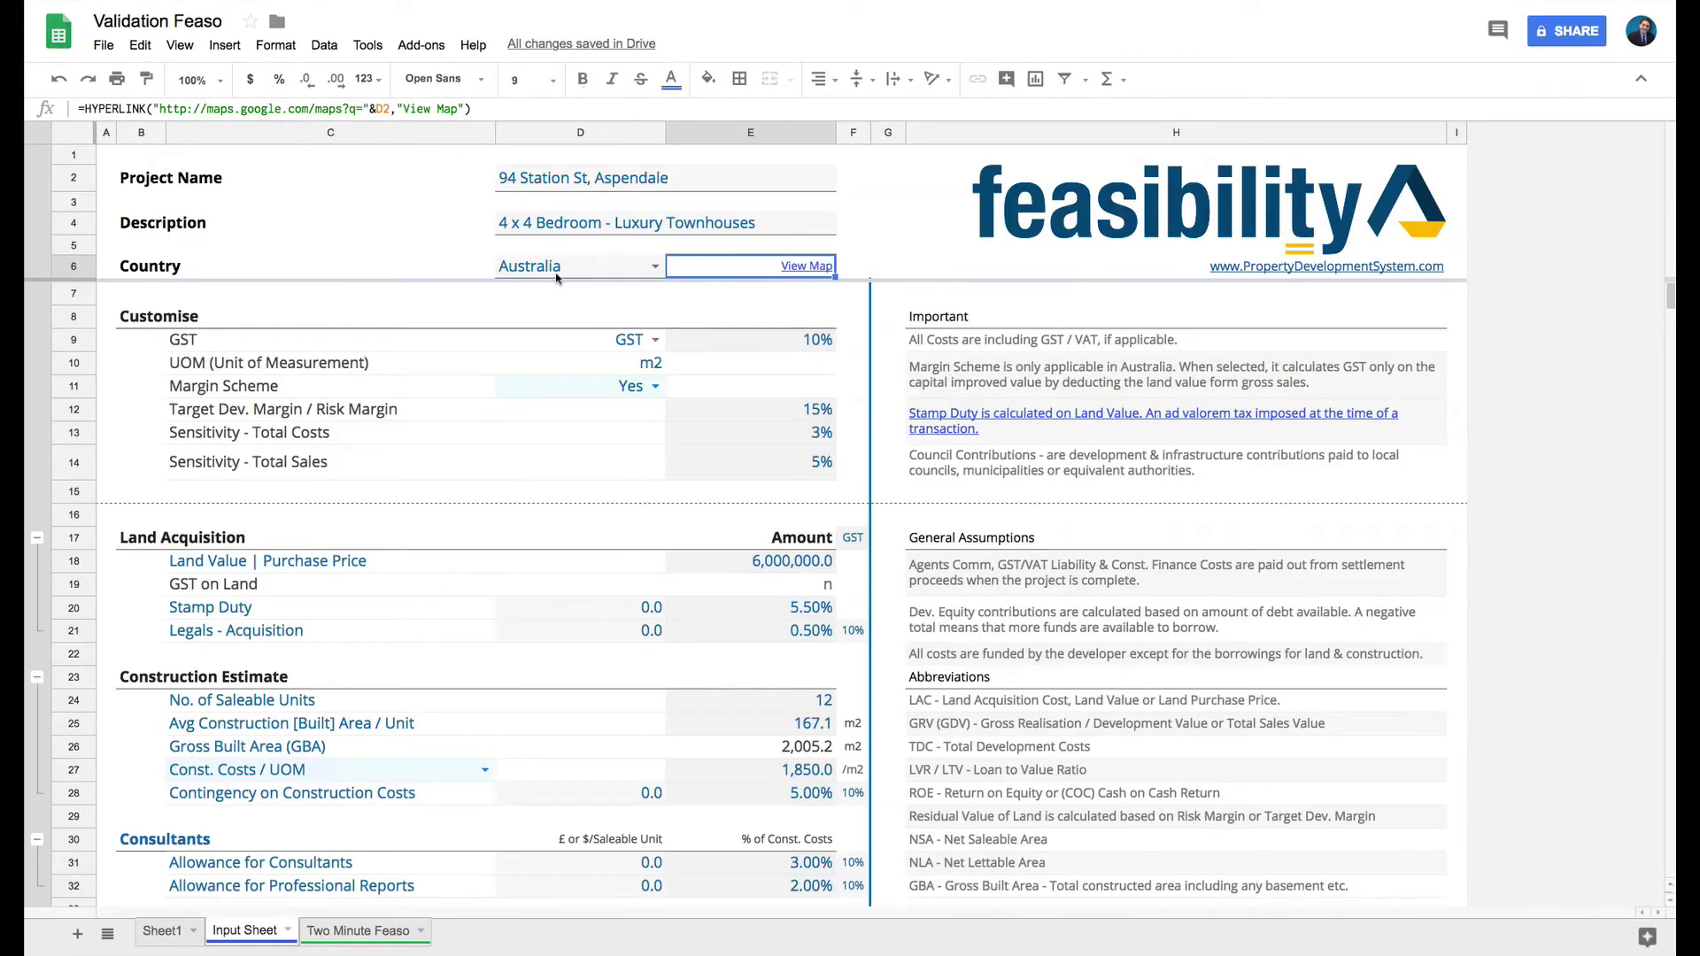
{"action": "left_click", "coordinate": [557, 275]}
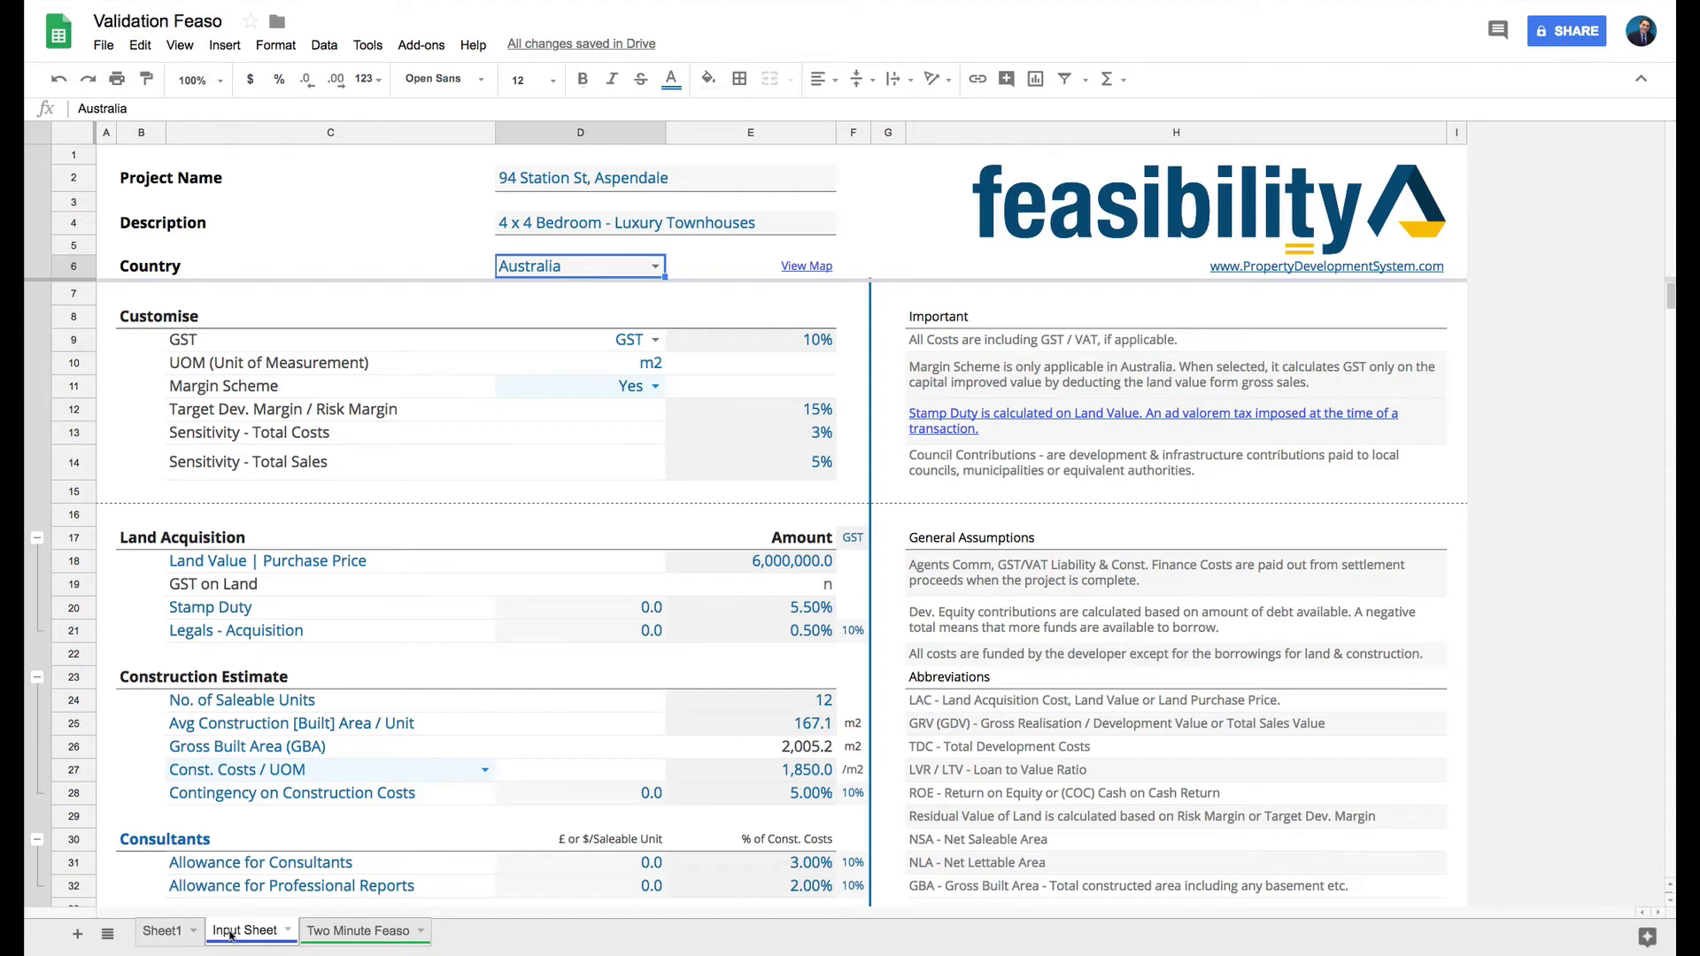
{"action": "scroll", "coordinate": [735, 599], "scroll_direction": "down", "scroll_amount": 9}
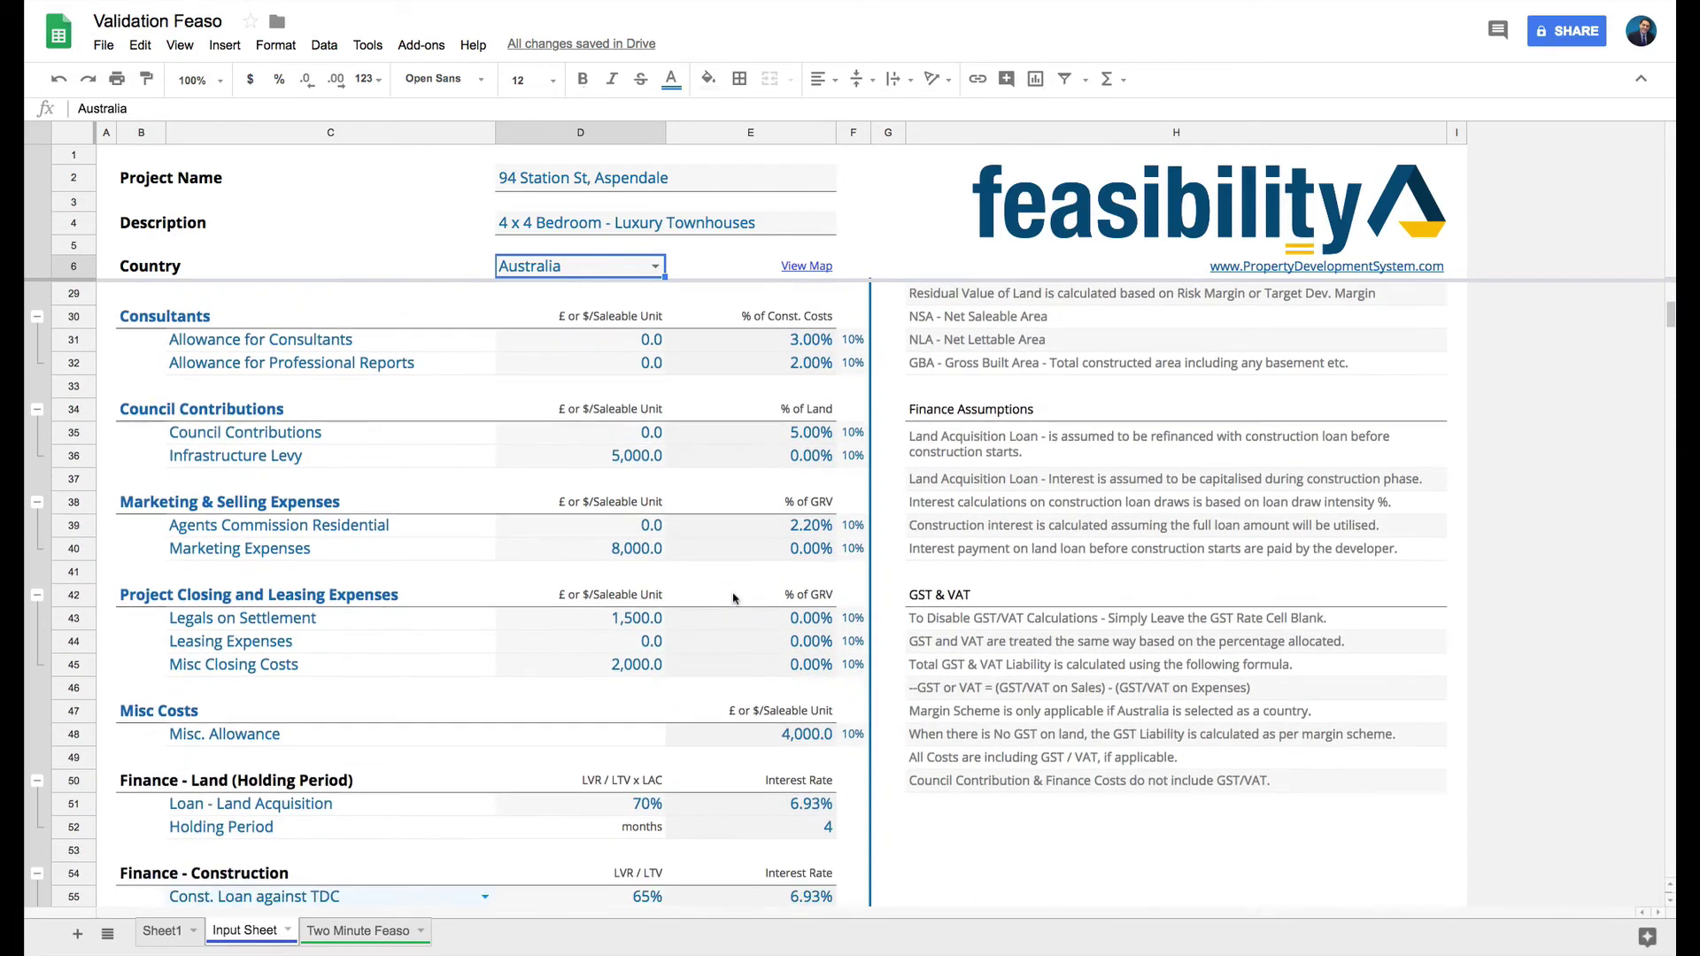
{"action": "scroll", "coordinate": [735, 599], "scroll_direction": "down", "scroll_amount": 5}
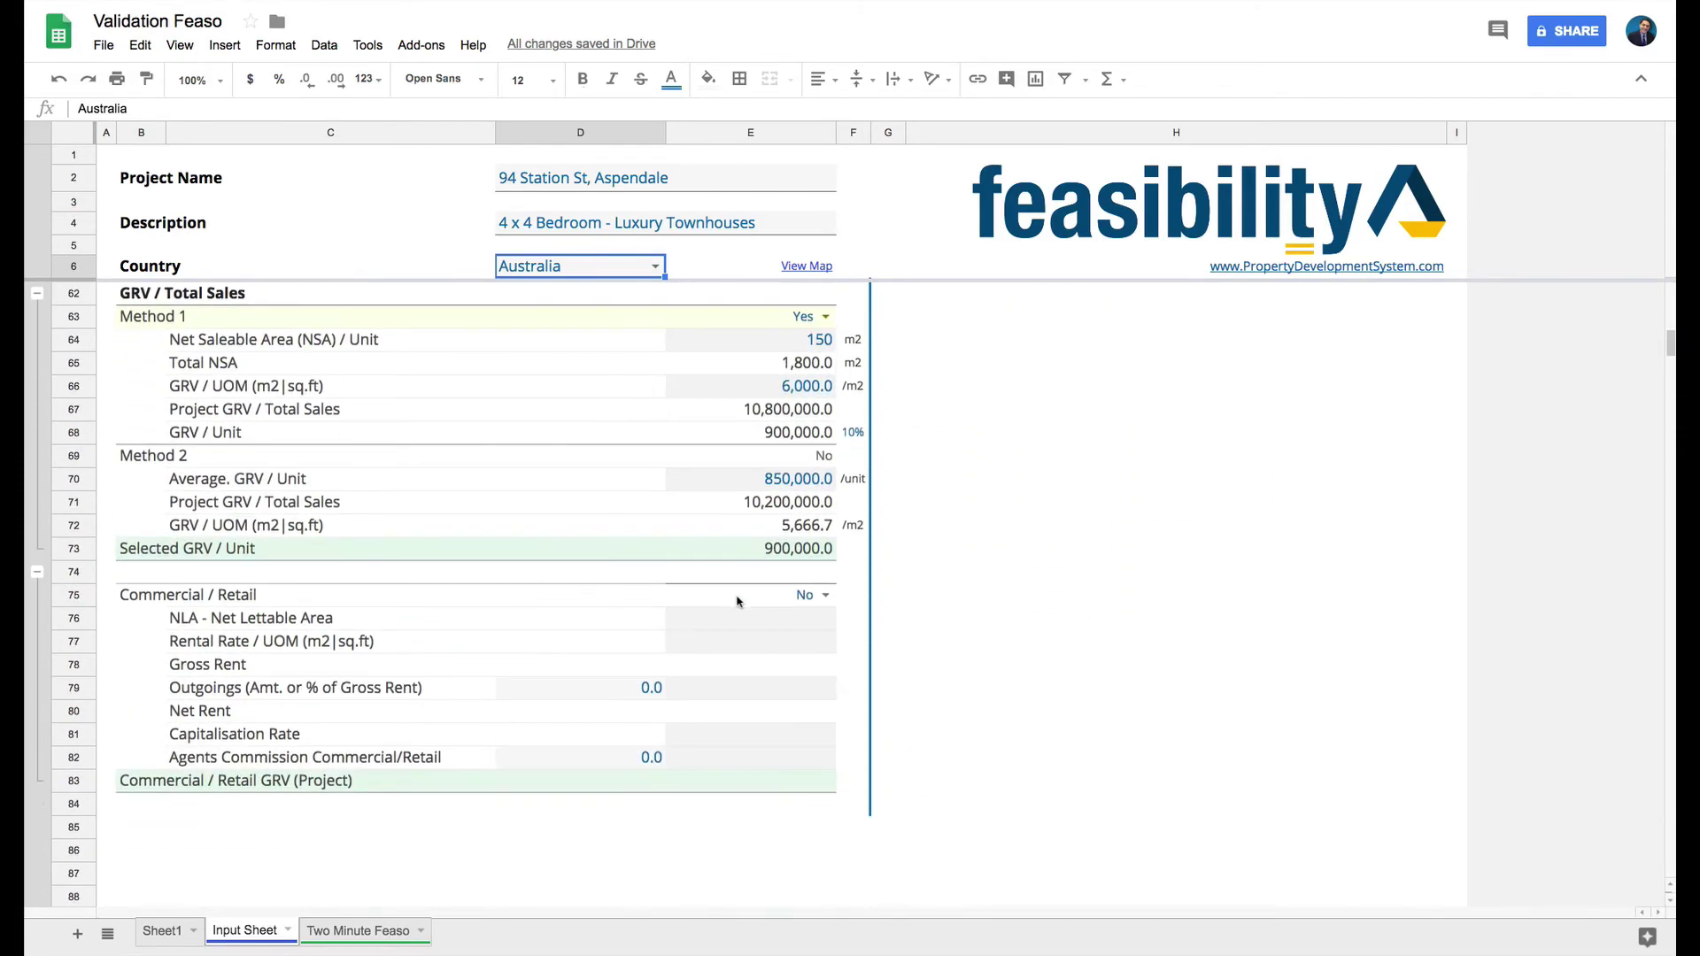
{"action": "scroll", "coordinate": [739, 608], "scroll_direction": "up", "scroll_amount": 6}
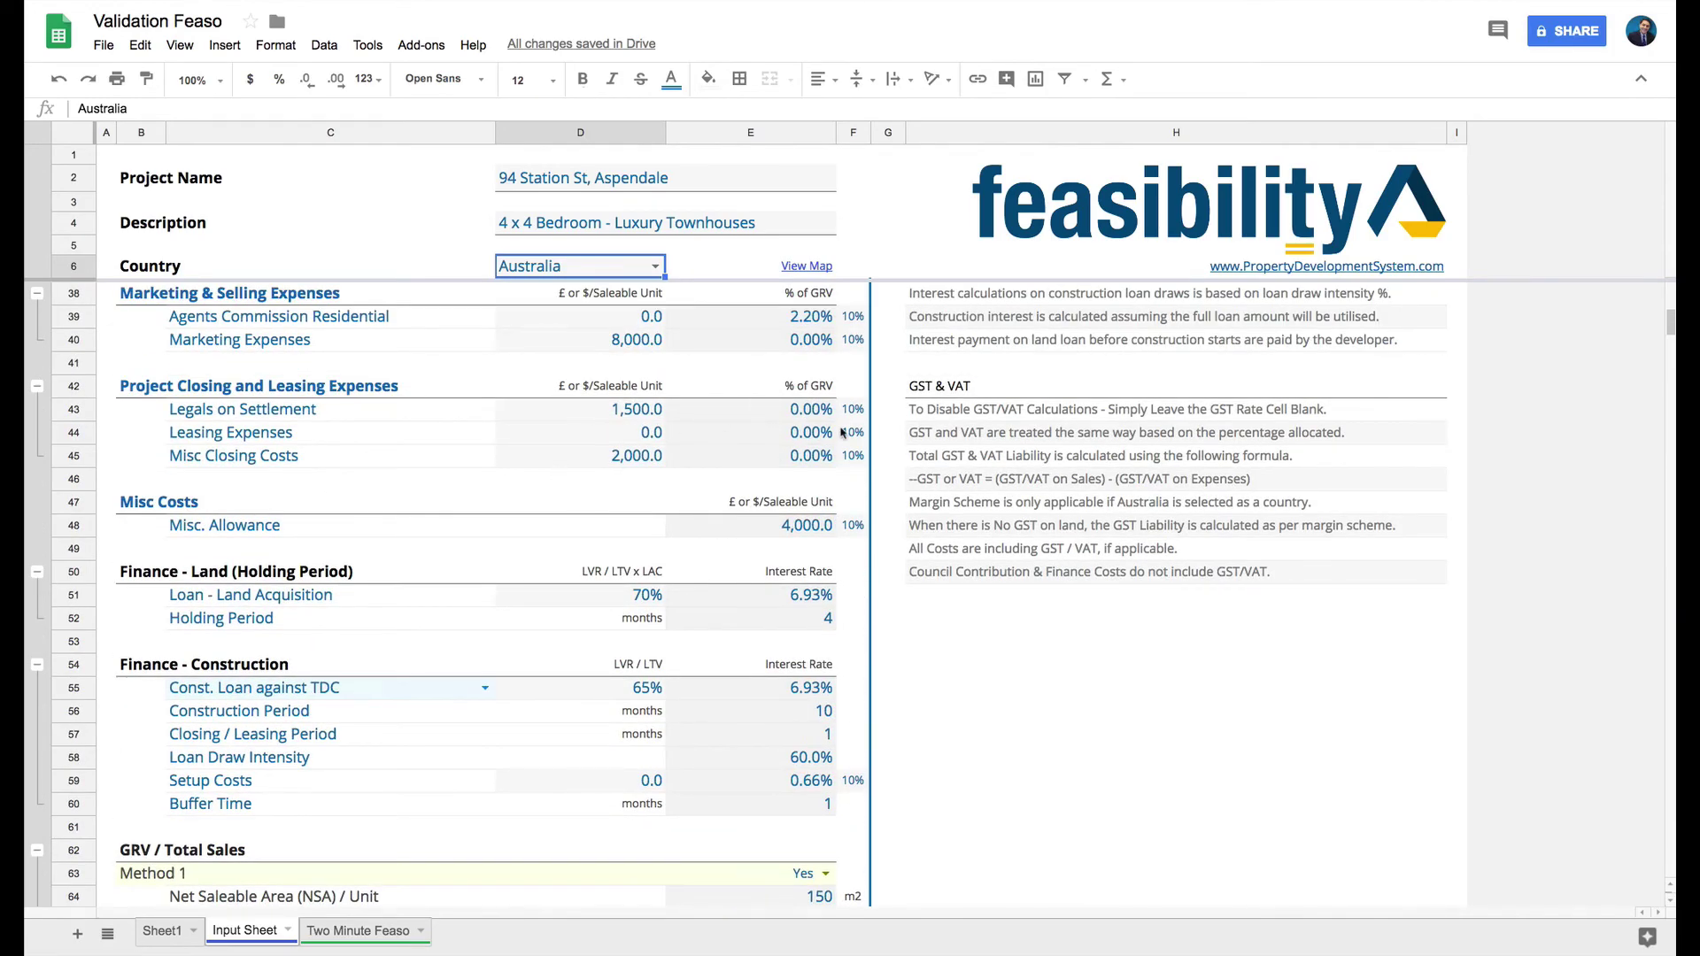
{"action": "left_click", "coordinate": [337, 930]}
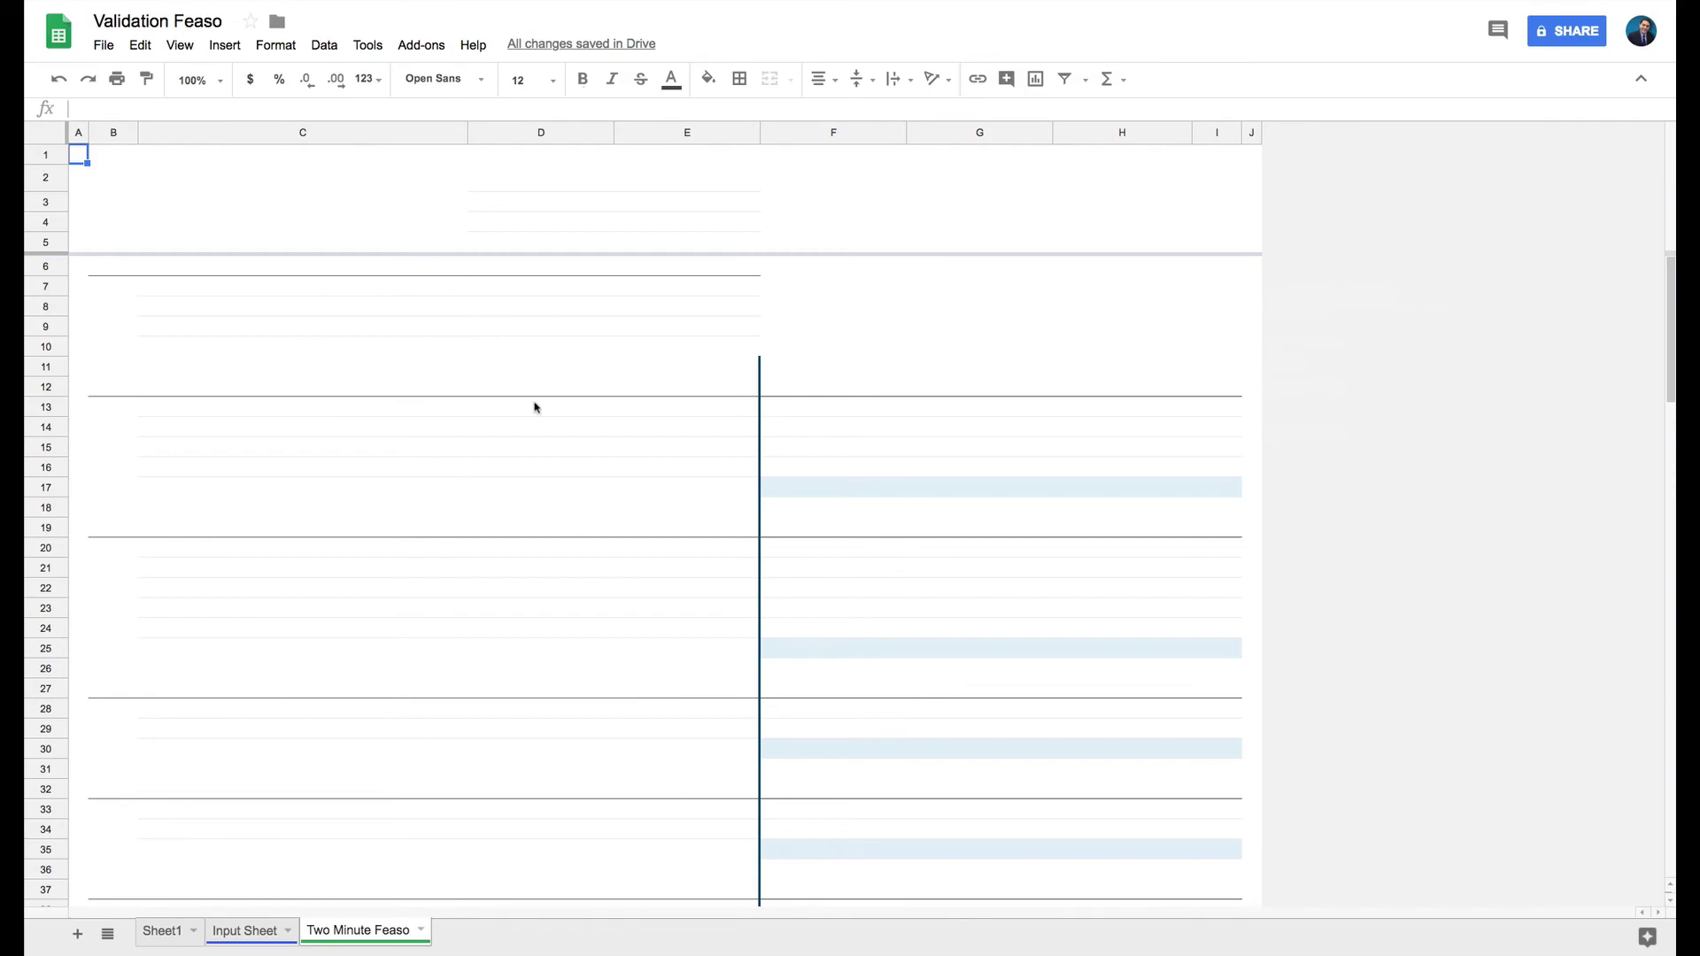
{"action": "left_click", "coordinate": [263, 939]}
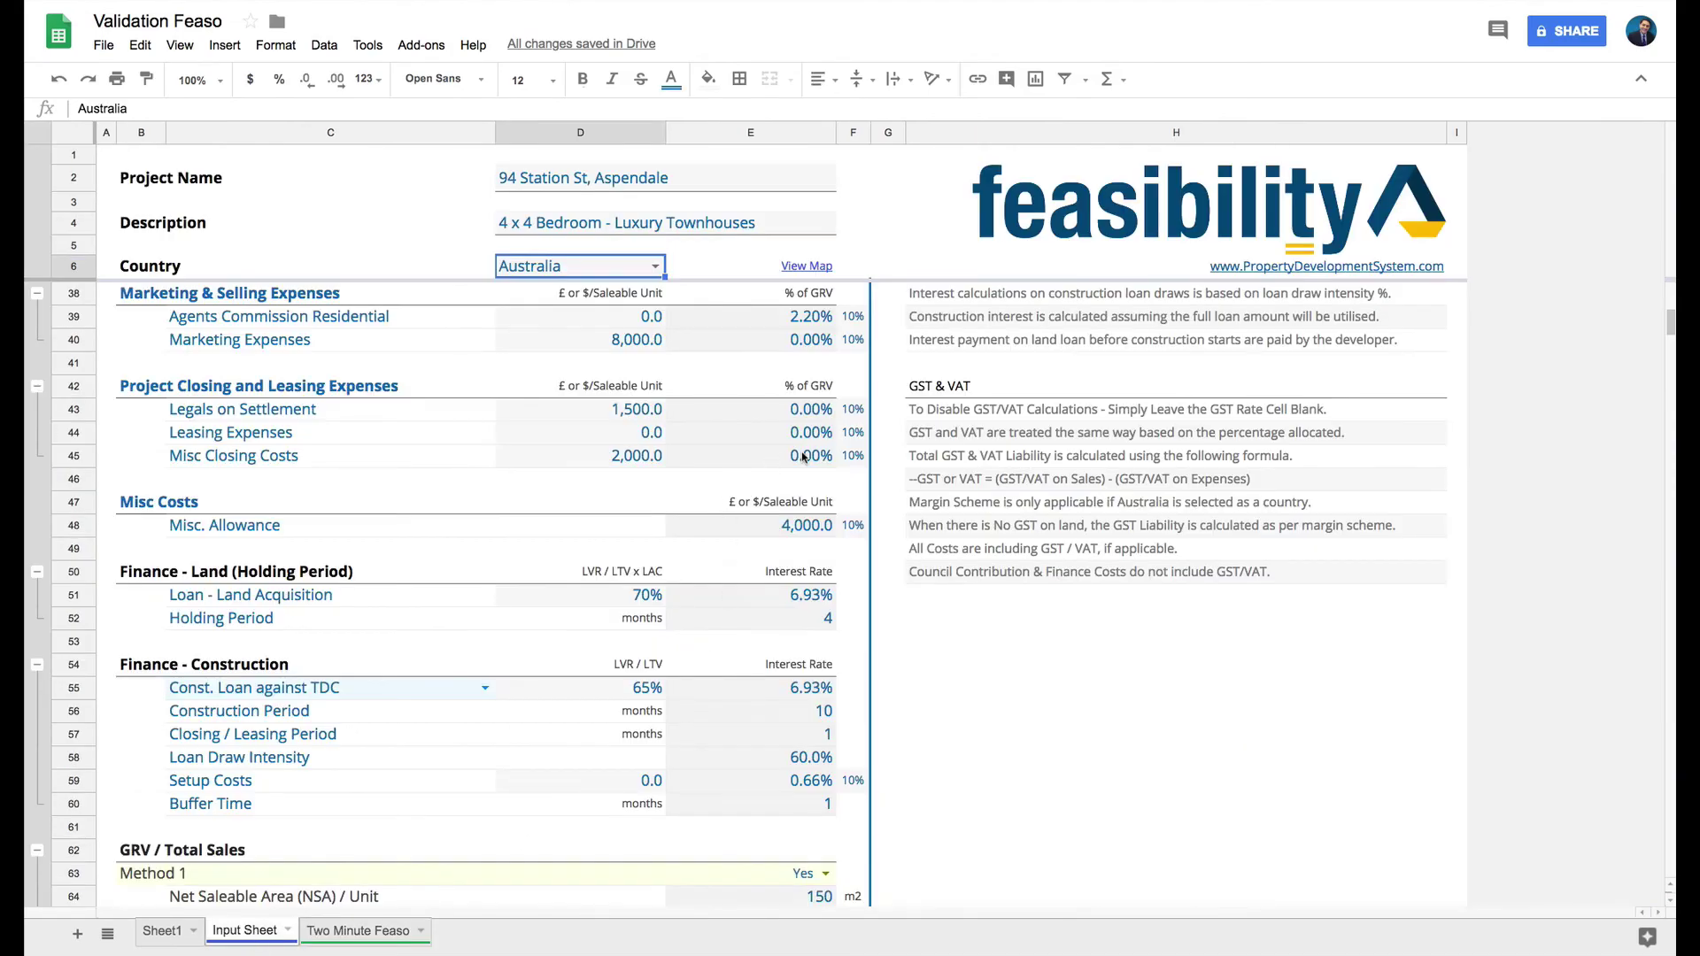
{"action": "scroll", "coordinate": [797, 458], "scroll_direction": "up", "scroll_amount": 5}
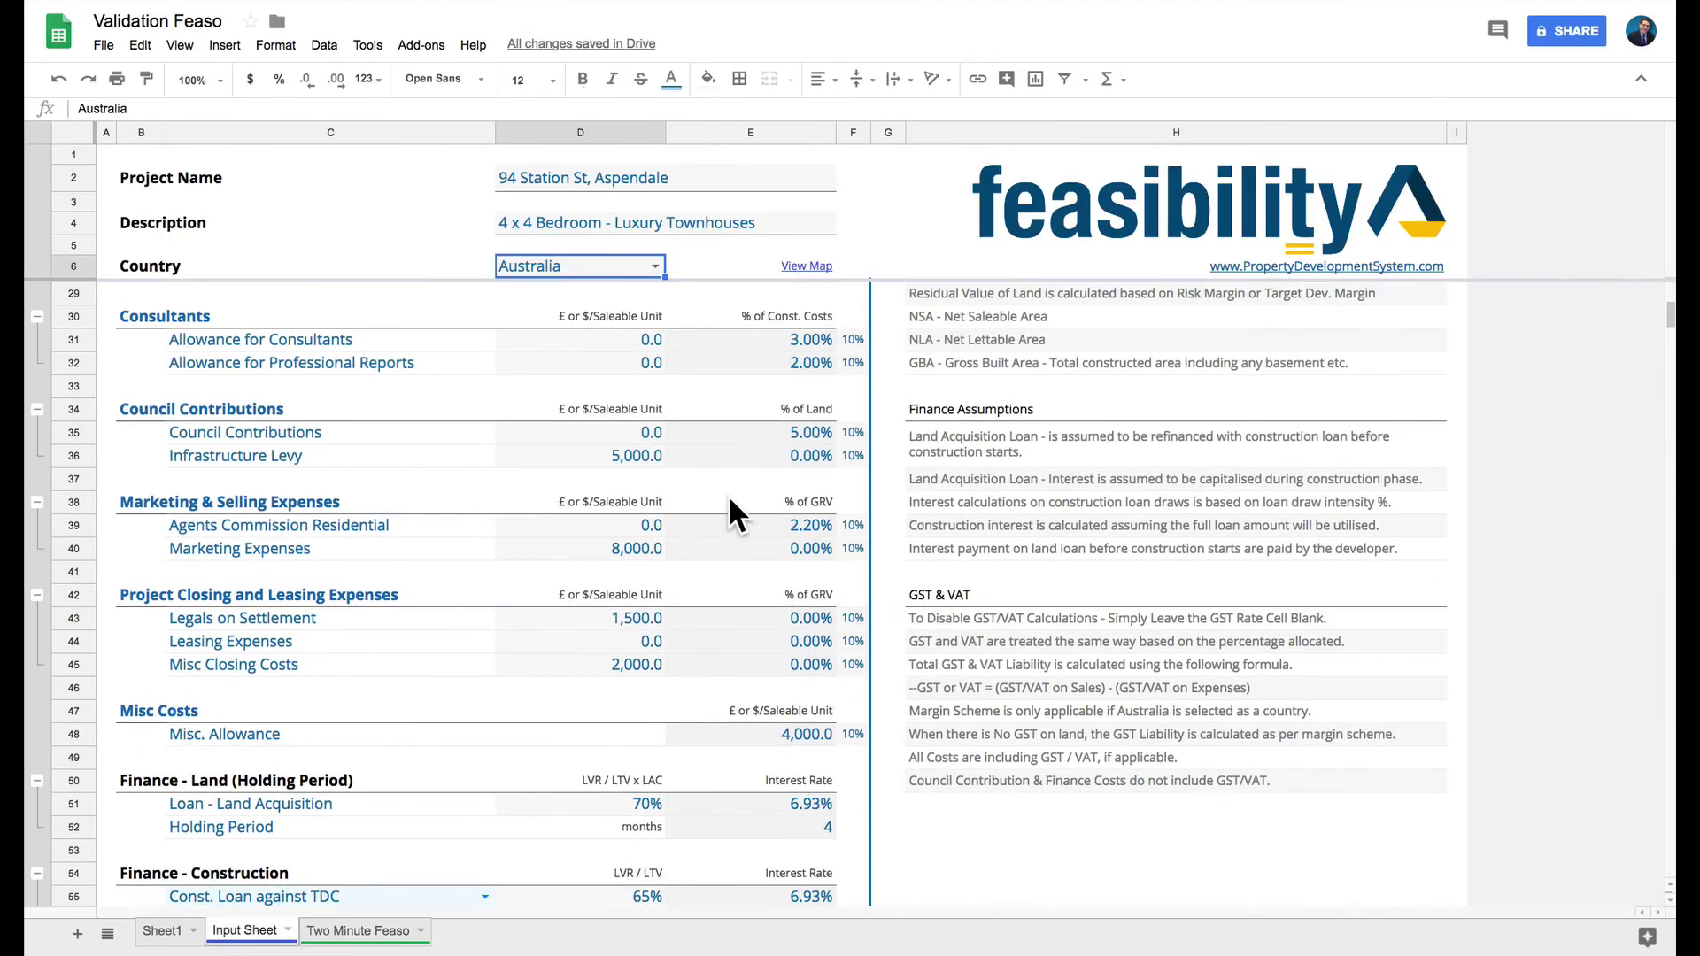
{"action": "scroll", "coordinate": [743, 724], "scroll_direction": "down", "scroll_amount": 6}
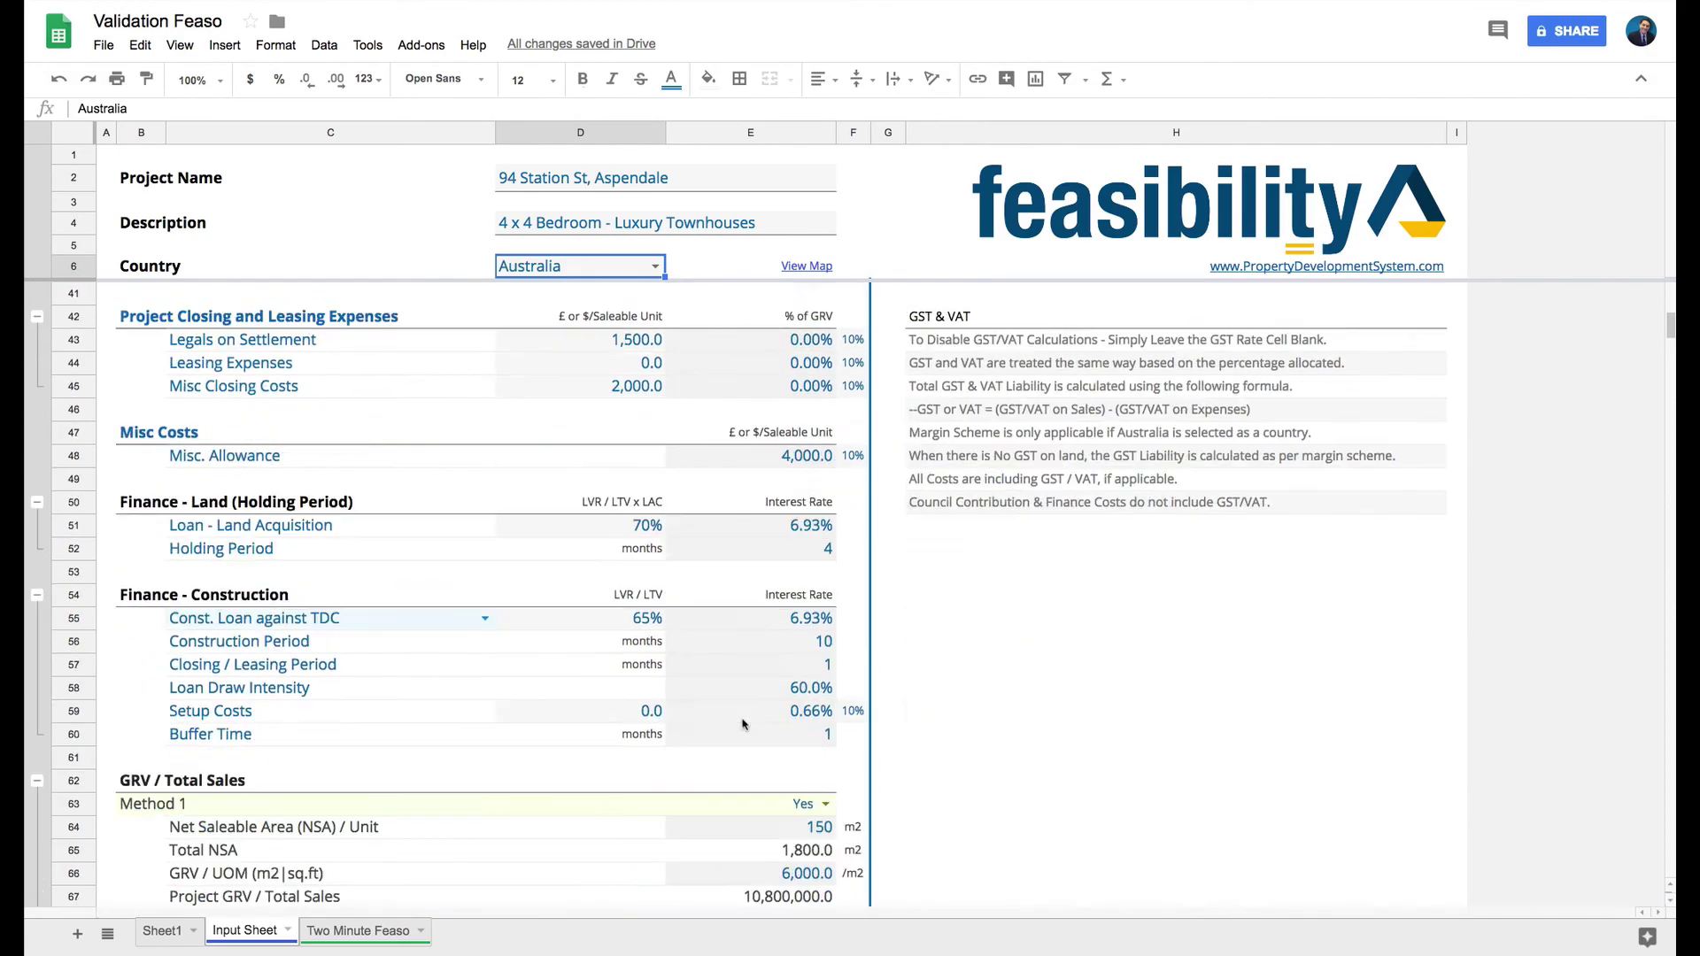